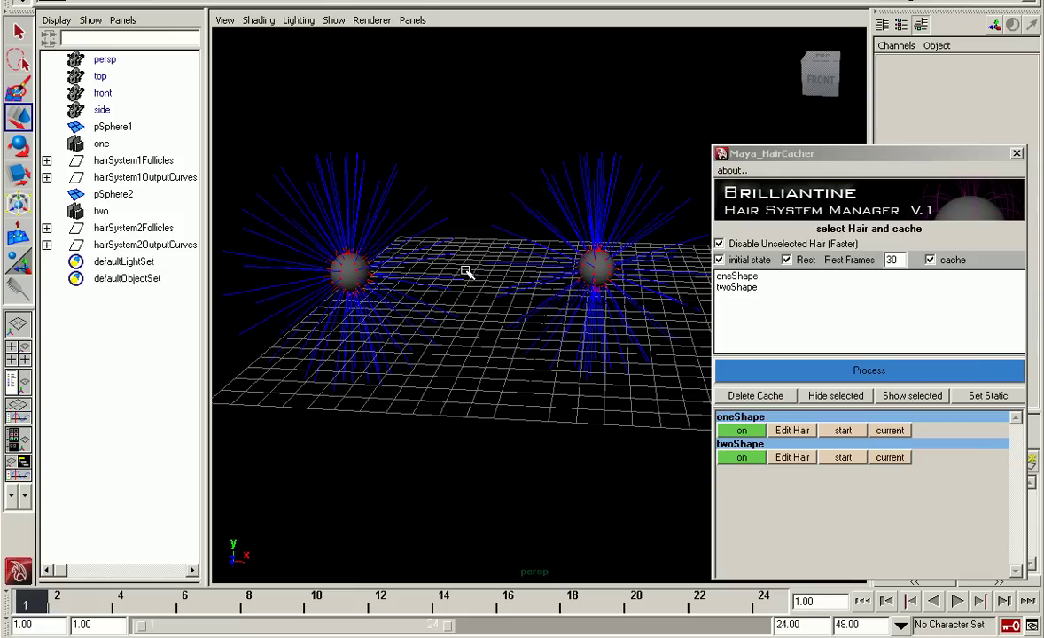
Select and deselect the hairy spheres, then start a playback preview of the hair.
{"action": "left_click", "coordinate": [345, 273]}
{"action": "left_click", "coordinate": [585, 276]}
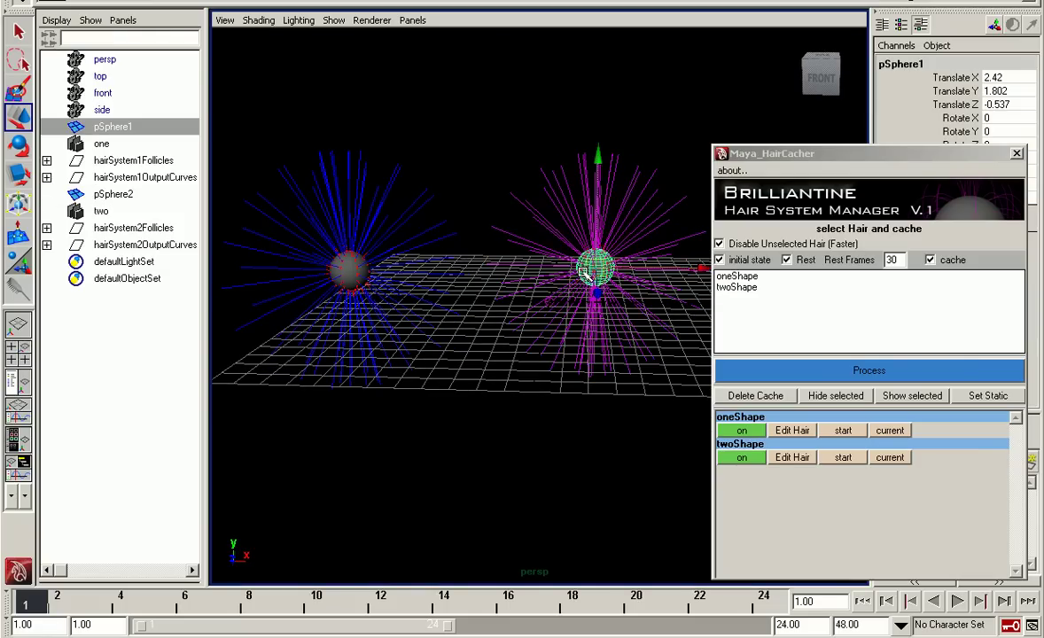
{"action": "left_click", "coordinate": [511, 310]}
{"action": "key", "text": "alt+v"}
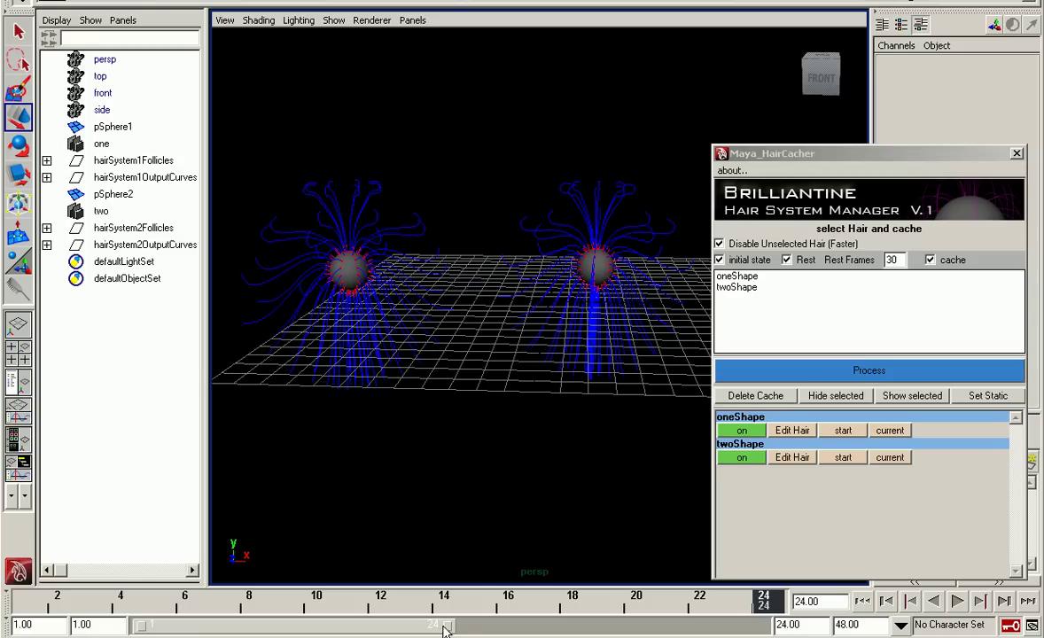
Extend the playback range to frame 48, play the hair falling, and rewind to frame 1.
{"action": "left_click_drag", "start_coordinate": [458, 628], "coordinate": [758, 627]}
{"action": "key", "text": "shift+alt+v"}
{"action": "key", "text": "alt+v"}
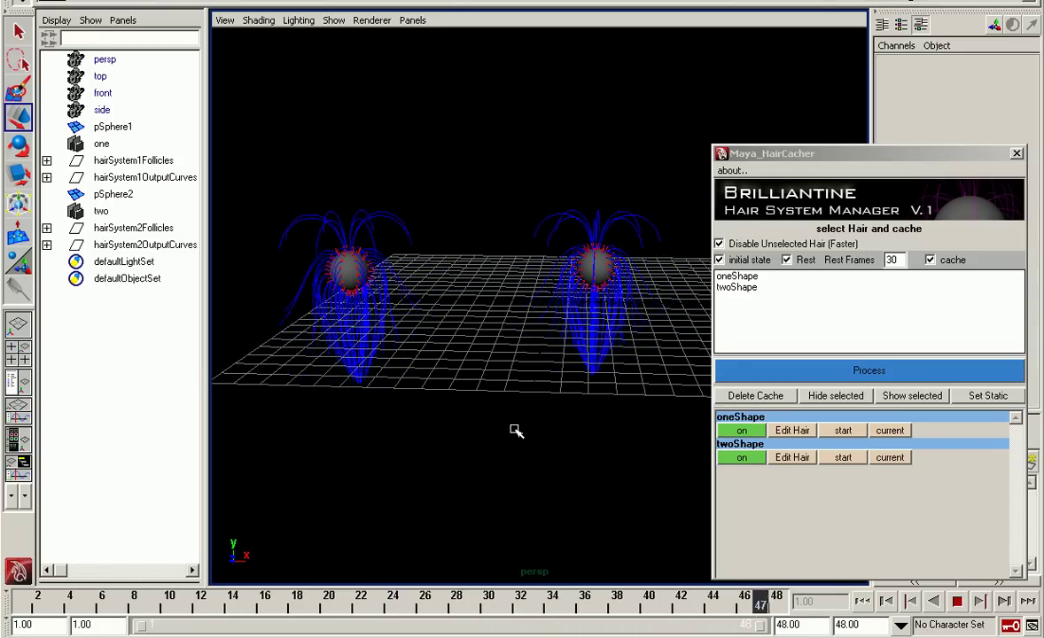
{"action": "key", "text": "shift+alt+v"}
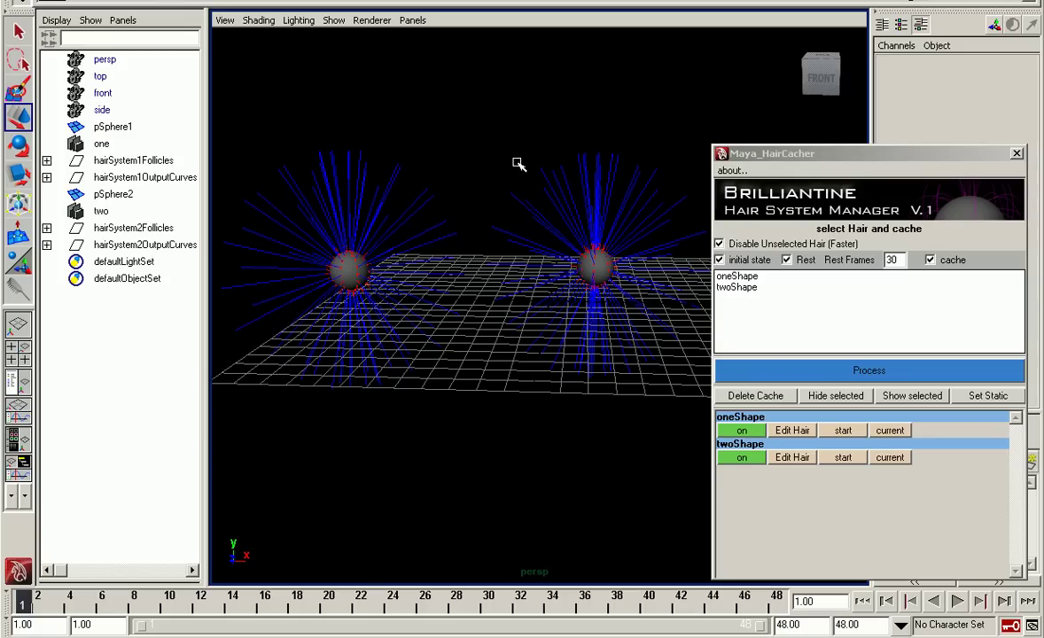
{"action": "left_click_drag", "start_coordinate": [769, 276], "coordinate": [775, 291]}
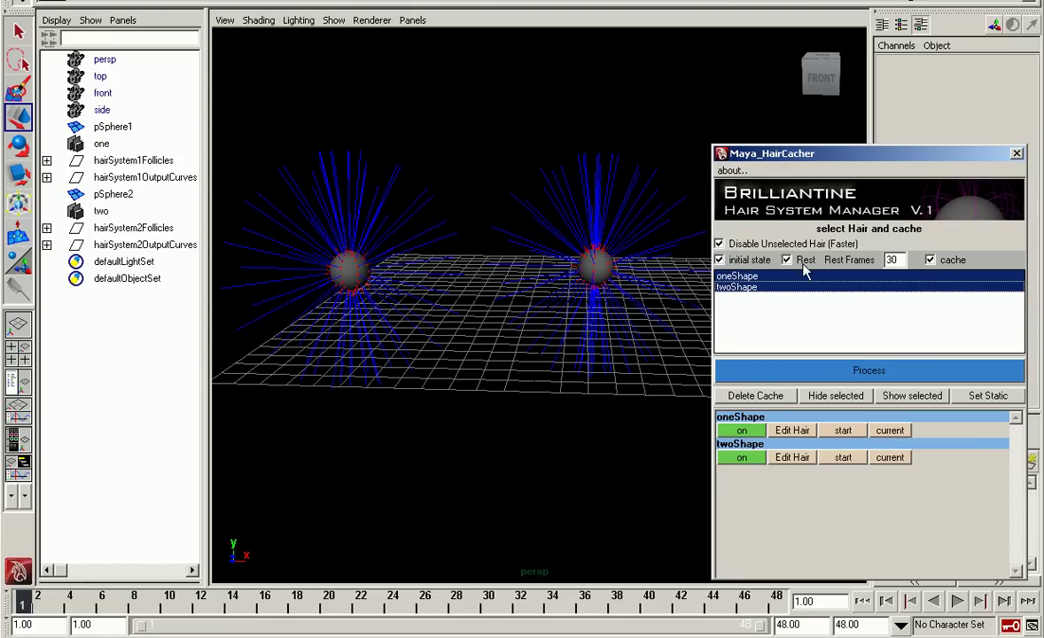
Process hair caches for oneShape and twoShape, play them back, and set Rest Frames to 80.
{"action": "left_click", "coordinate": [844, 373]}
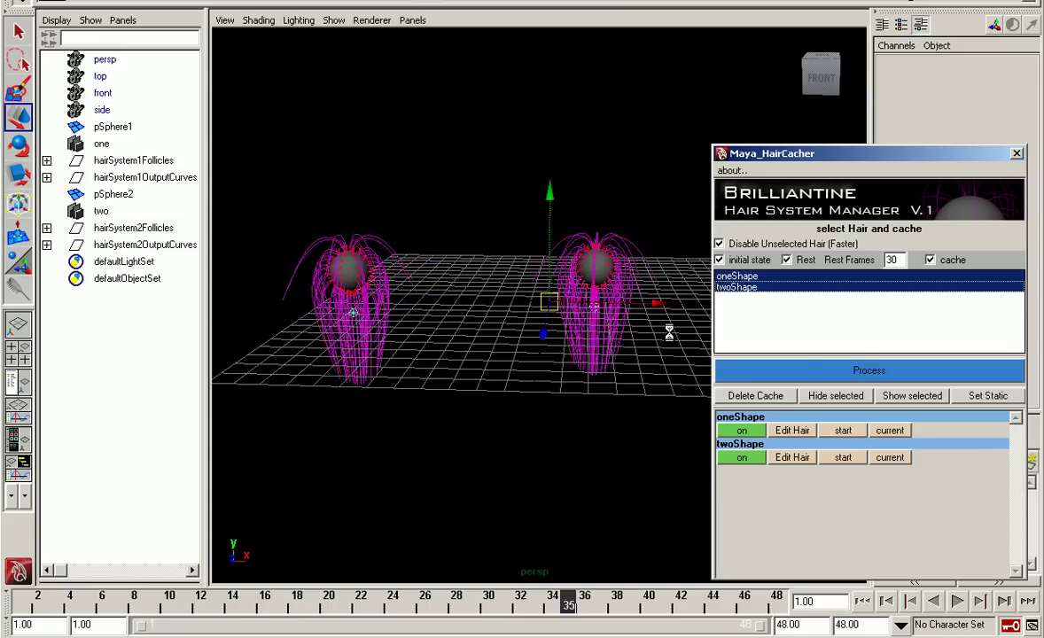
{"action": "key", "text": "alt+v"}
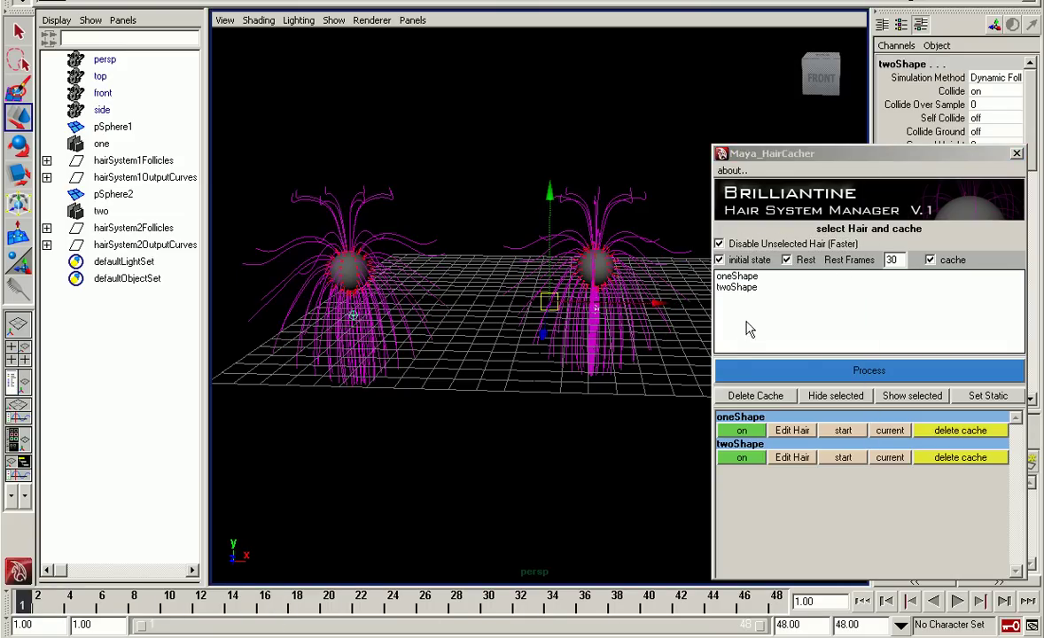
{"action": "double_click", "coordinate": [890, 262]}
{"action": "type", "text": "80"}
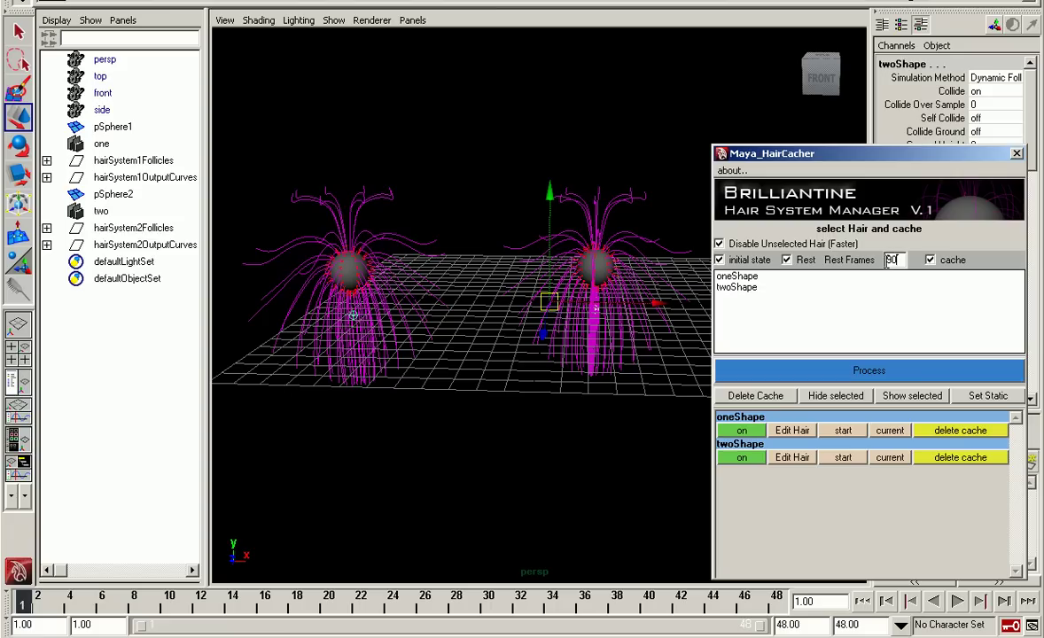
{"action": "left_click", "coordinate": [833, 373]}
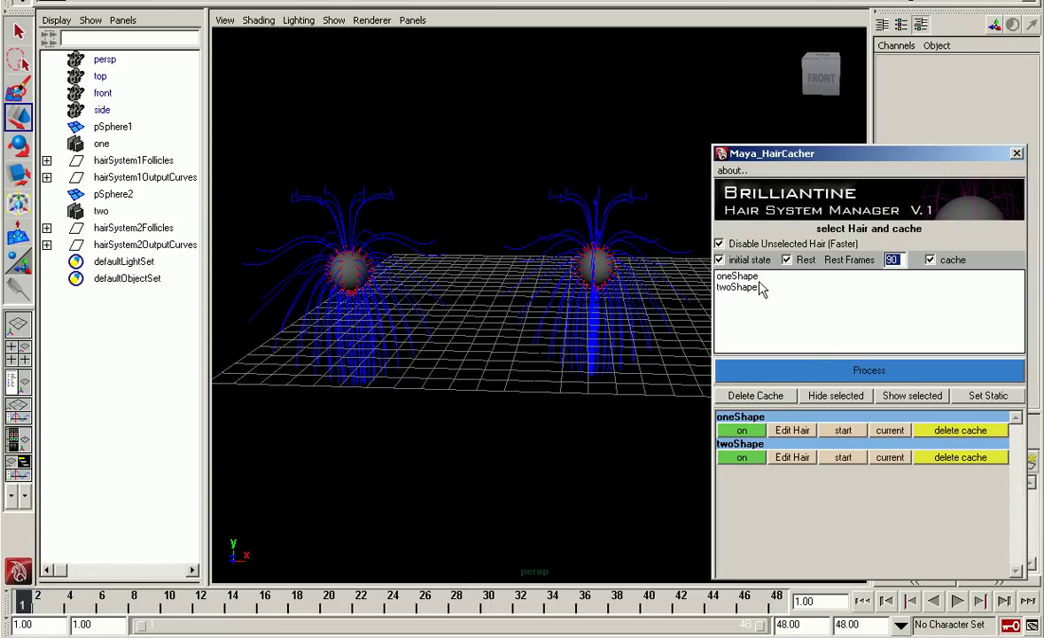
{"action": "left_click_drag", "start_coordinate": [755, 278], "coordinate": [872, 295]}
Re-process both oneShape and twoShape caches and play back the fully draped hair.
{"action": "left_click", "coordinate": [864, 368]}
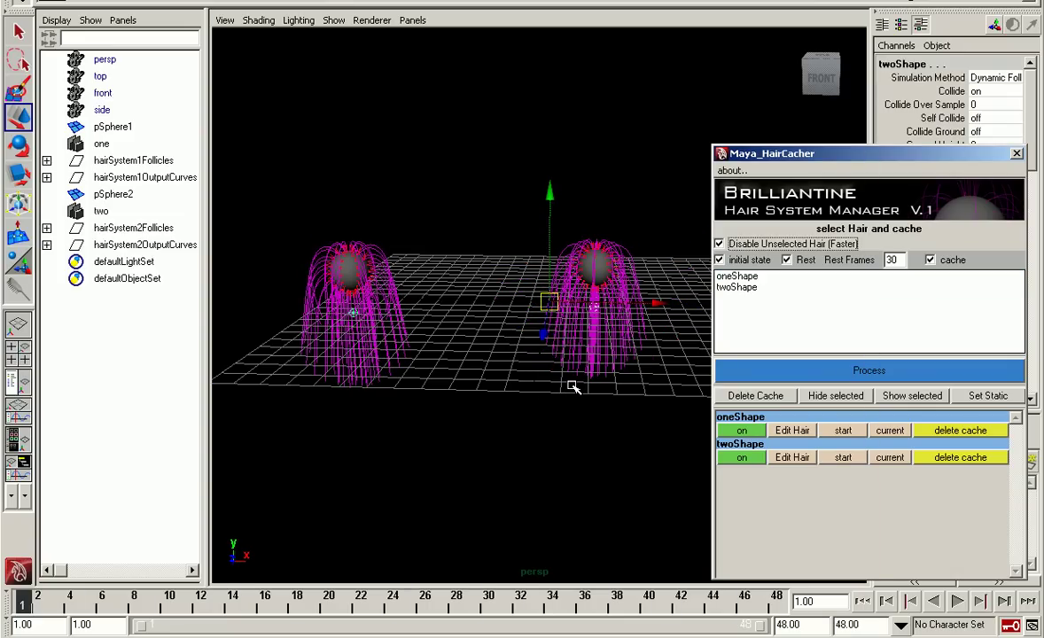
{"action": "left_click", "coordinate": [222, 532]}
{"action": "key", "text": "alt+v"}
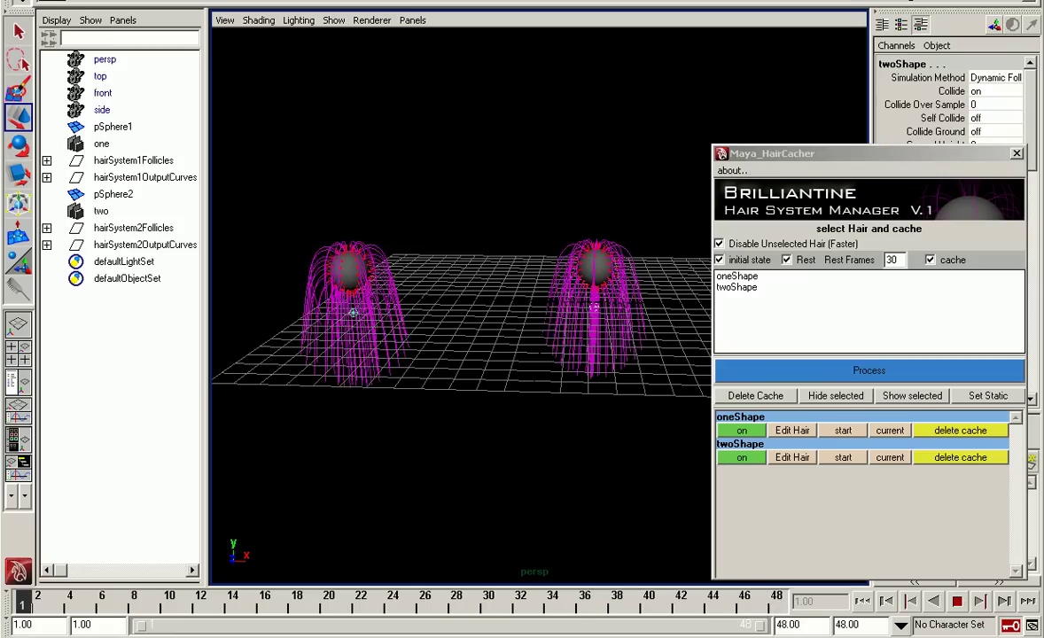
Stop playback and delete the hair caches of oneShape and twoShape.
{"action": "left_click", "coordinate": [862, 602]}
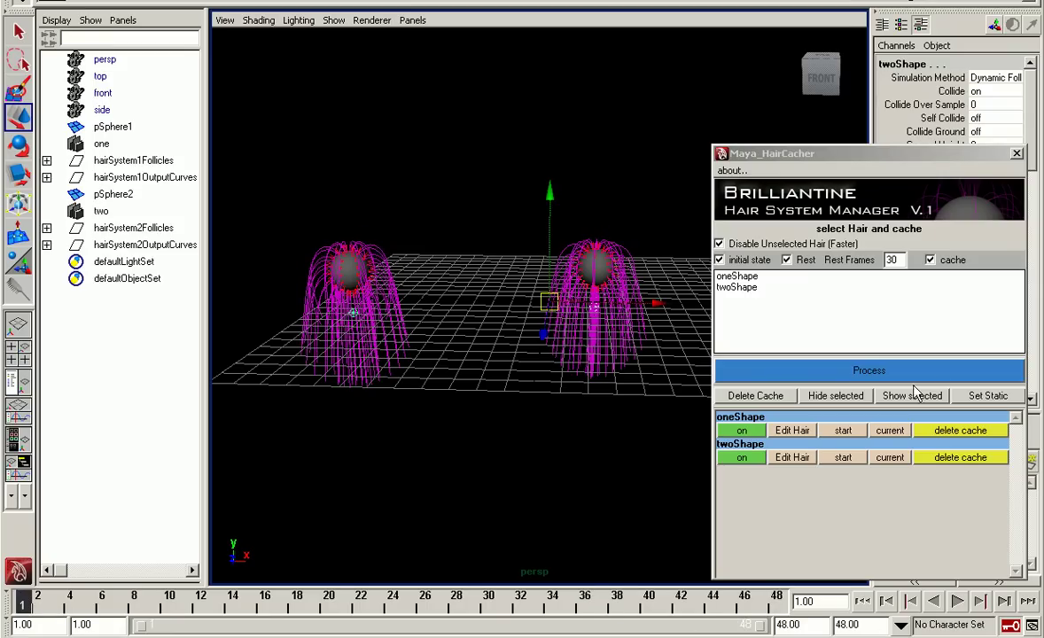
{"action": "left_click", "coordinate": [942, 434]}
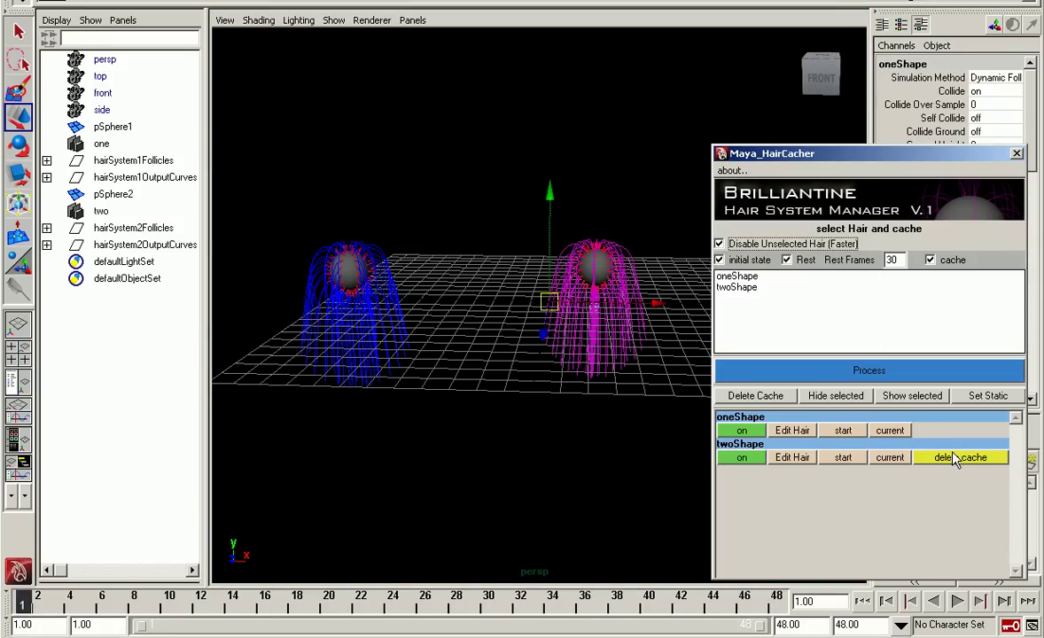
{"action": "left_click", "coordinate": [744, 434]}
{"action": "left_click", "coordinate": [950, 461]}
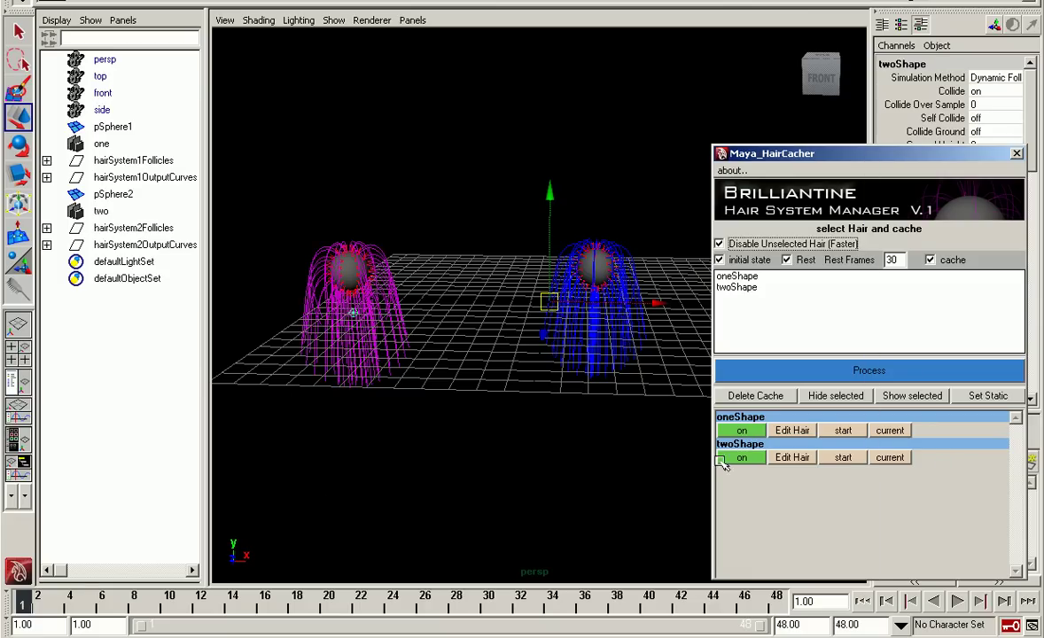
{"action": "left_click", "coordinate": [246, 535]}
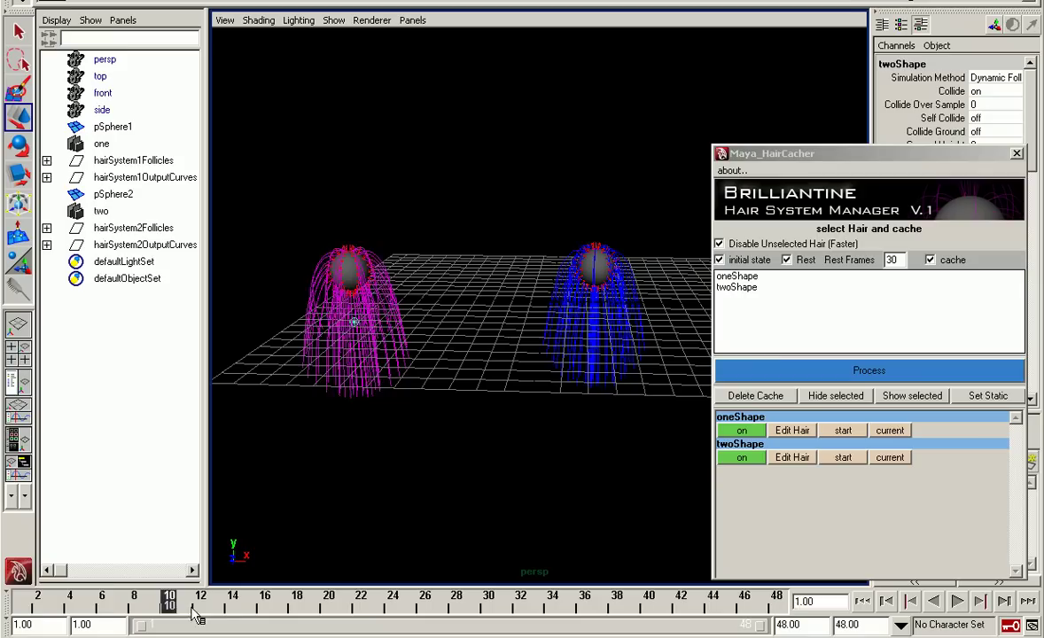
Select oneShape and twoShape in the hair list and turn off the Rest and cache options.
{"action": "left_click", "coordinate": [736, 287]}
{"action": "left_click", "coordinate": [736, 276], "text": "shift"}
{"action": "left_click", "coordinate": [786, 259]}
{"action": "left_click", "coordinate": [929, 260]}
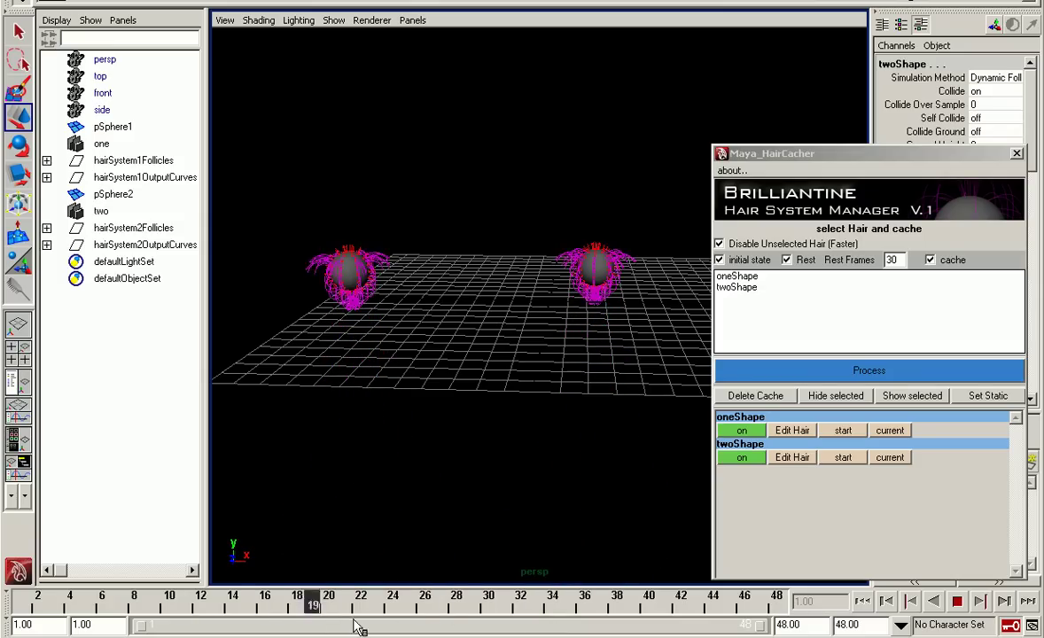
Clear the scene selection and pick oneShape and twoShape together in the hair list.
{"action": "left_click", "coordinate": [512, 426]}
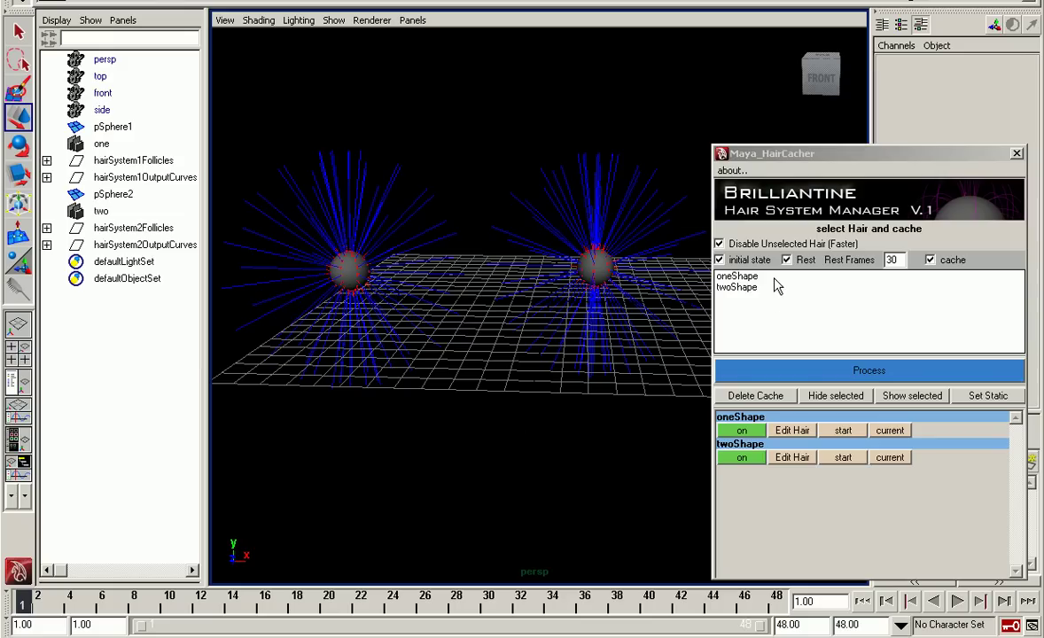
{"action": "left_click", "coordinate": [740, 276]}
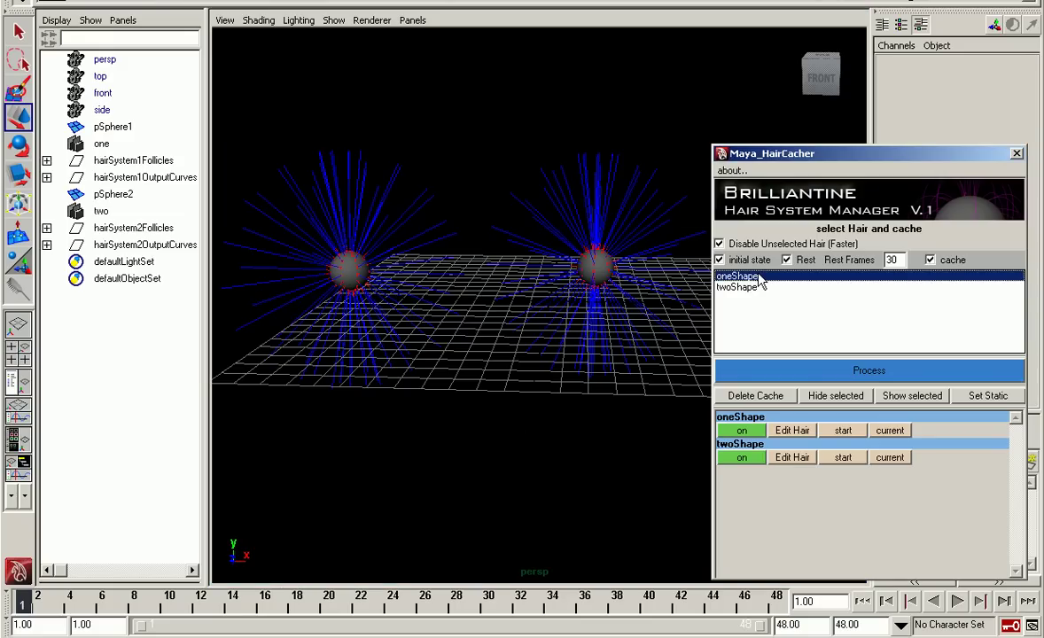
{"action": "left_click", "coordinate": [816, 287], "text": "ctrl"}
Set both hair systems static and select the left-hand sphere, pSphere2.
{"action": "left_click", "coordinate": [988, 396]}
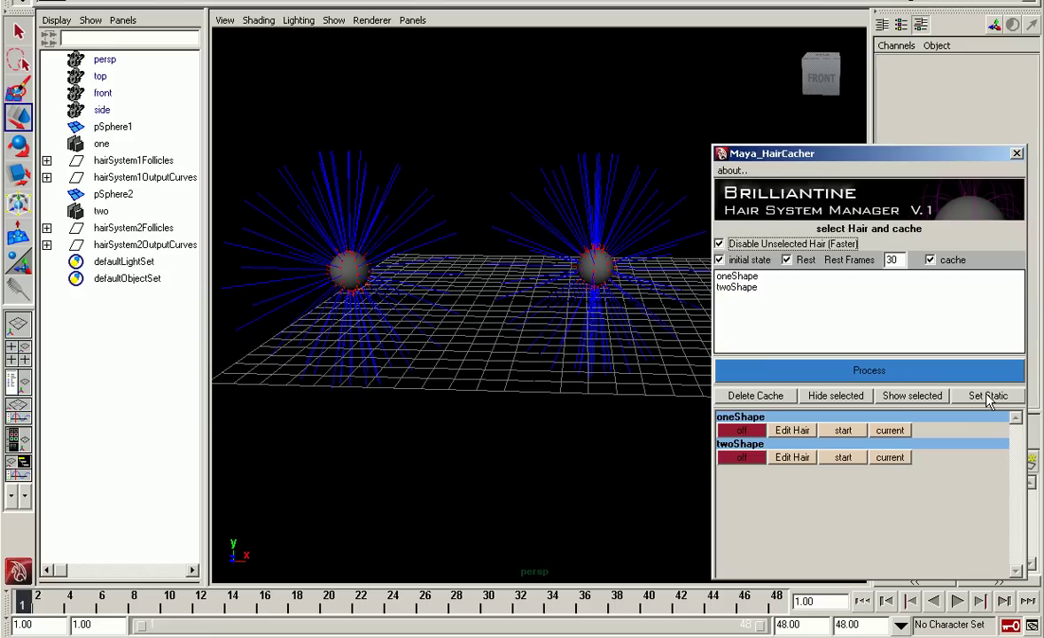
{"action": "left_click", "coordinate": [387, 278]}
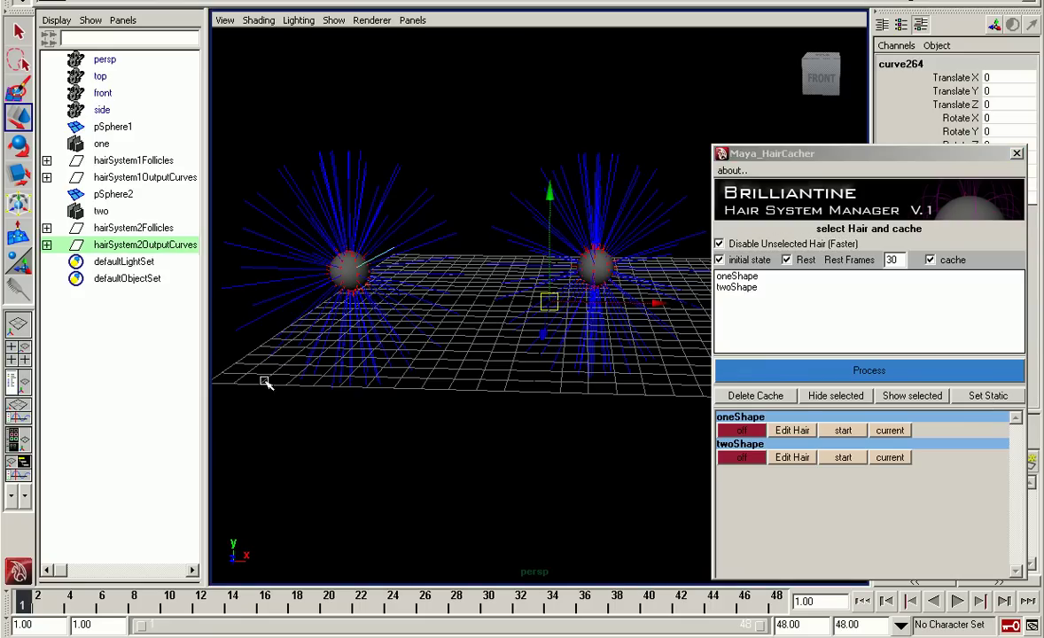
{"action": "left_click", "coordinate": [345, 268]}
Animate pSphere2 with keyed positions at frames 10, 23, 32 and 41 around the grid.
{"action": "left_click_drag", "start_coordinate": [22, 605], "coordinate": [168, 605]}
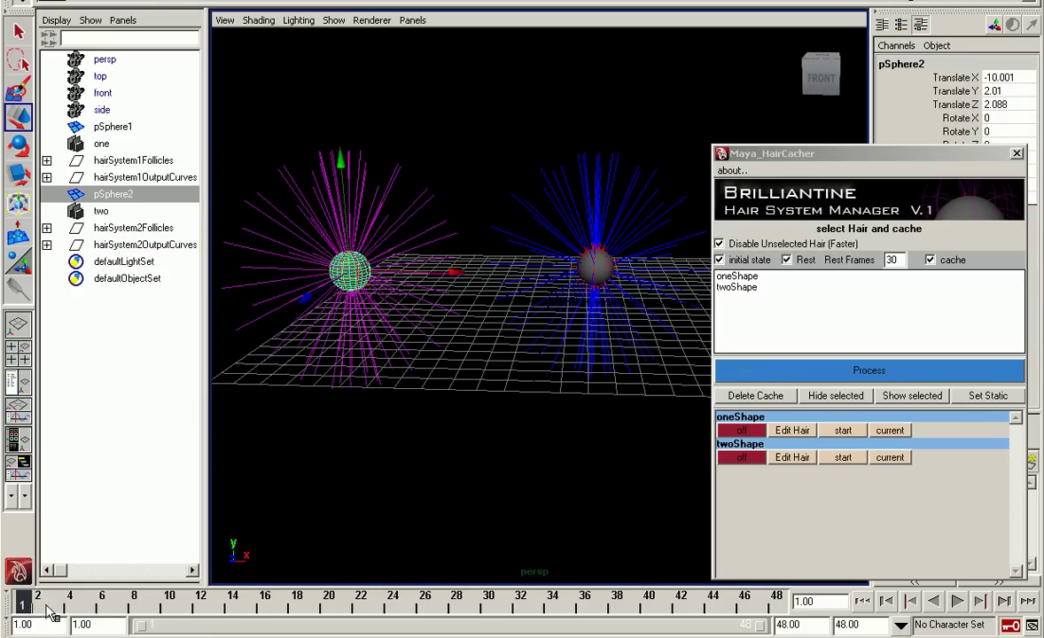
{"action": "key", "text": "s"}
{"action": "middle_click_drag", "start_coordinate": [345, 406], "coordinate": [422, 303]}
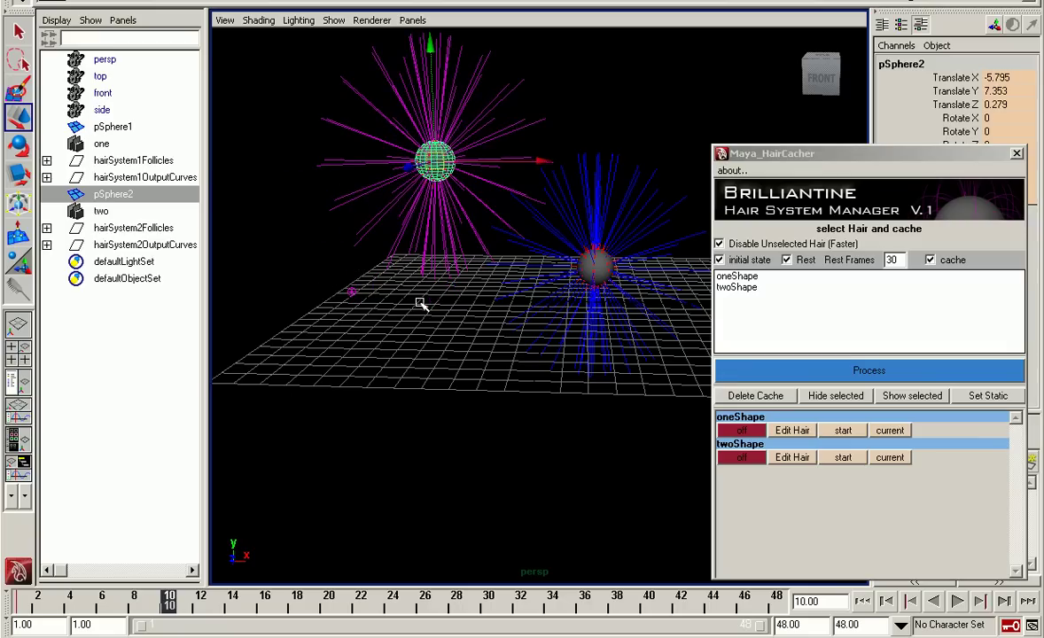
{"action": "left_click_drag", "start_coordinate": [242, 605], "coordinate": [377, 606]}
{"action": "middle_click_drag", "start_coordinate": [453, 297], "coordinate": [384, 506]}
{"action": "left_click_drag", "start_coordinate": [396, 605], "coordinate": [521, 605]}
{"action": "middle_click_drag", "start_coordinate": [518, 471], "coordinate": [542, 552]}
{"action": "left_click", "coordinate": [664, 606]}
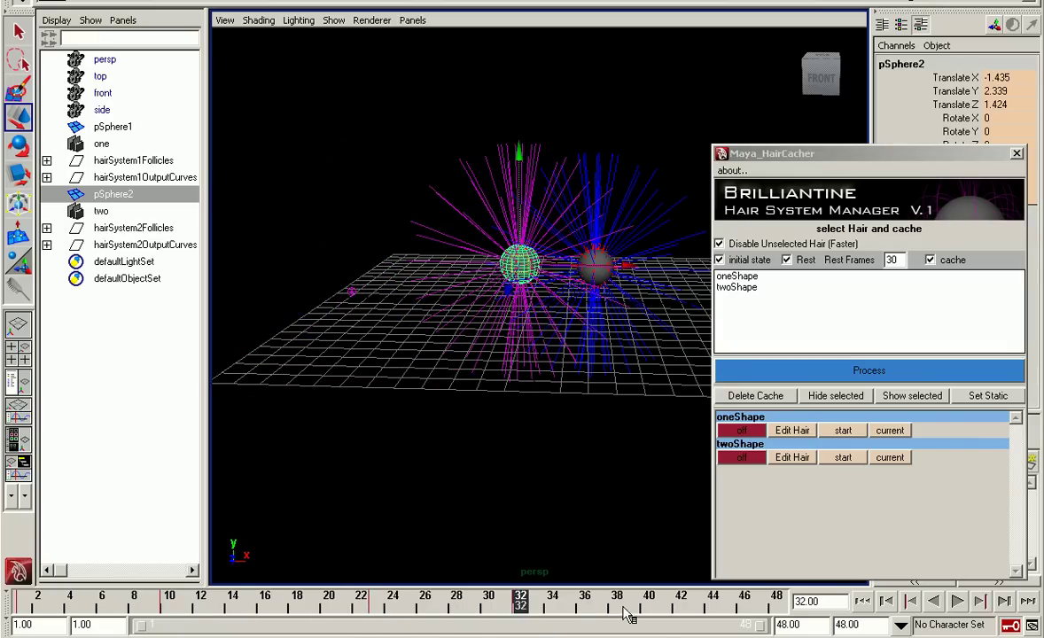
{"action": "middle_click_drag", "start_coordinate": [506, 454], "coordinate": [353, 400]}
Play back the animated sphere, then select pSphere1 and scrub from frame 13 to about 37.
{"action": "key", "text": "alt+shift+v"}
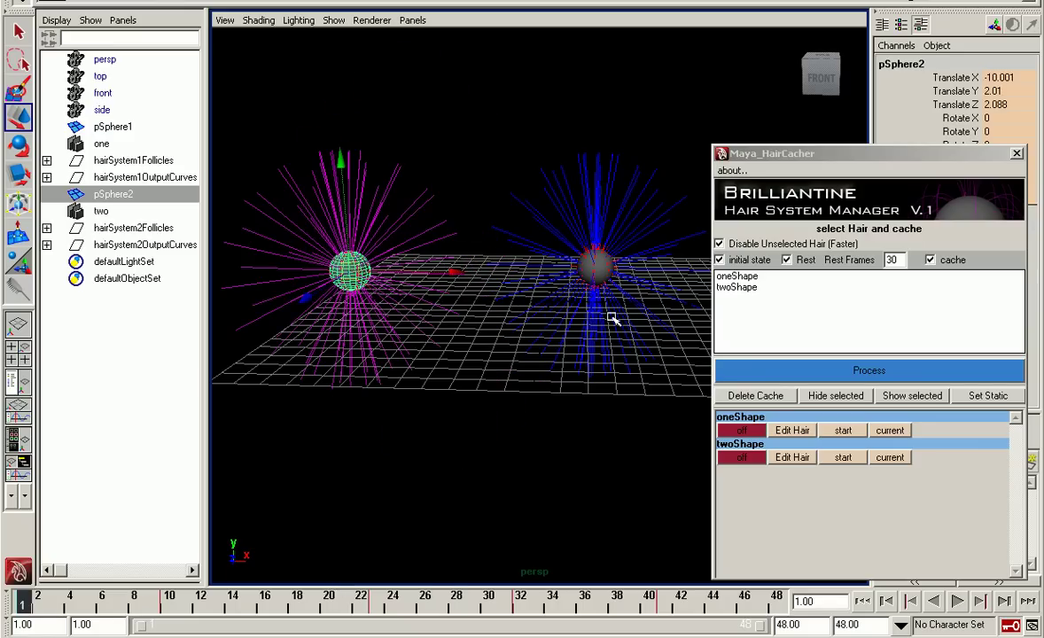
{"action": "left_click", "coordinate": [559, 261]}
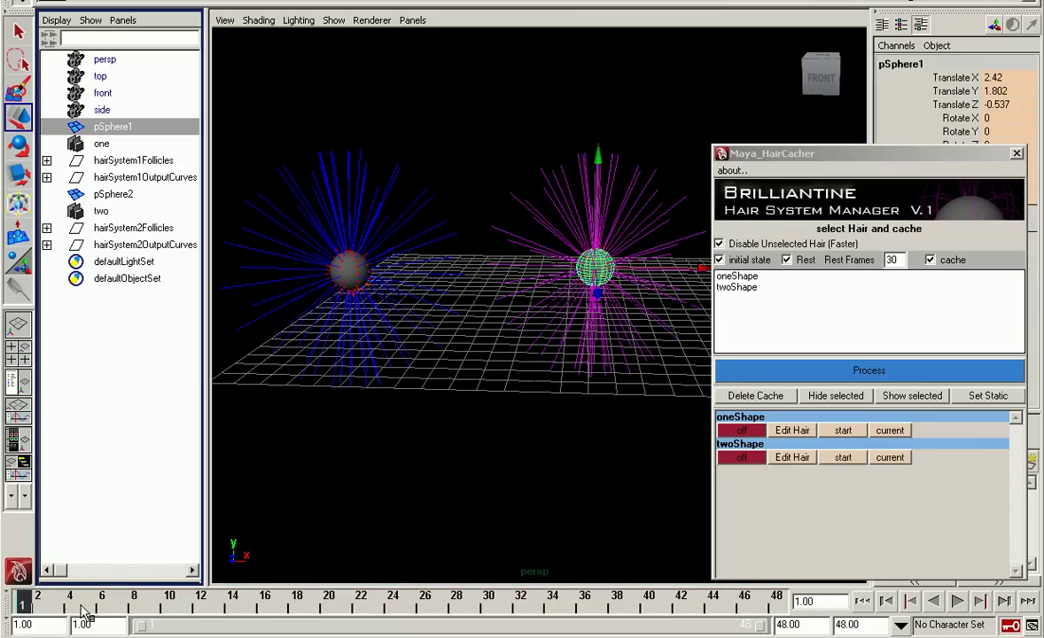
{"action": "left_click", "coordinate": [212, 606]}
{"action": "middle_click_drag", "start_coordinate": [657, 321], "coordinate": [511, 401]}
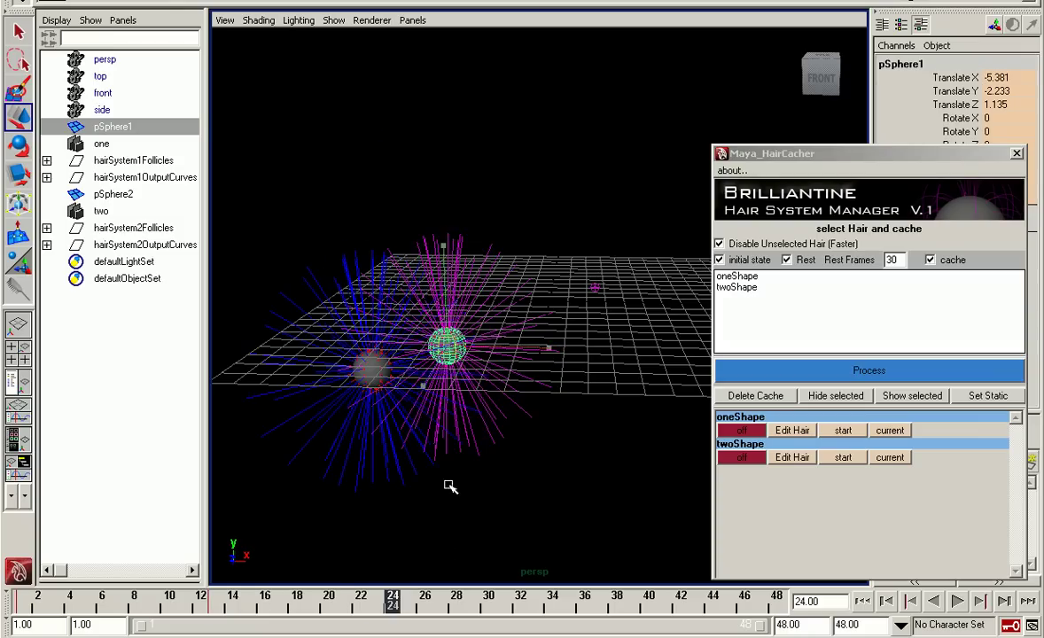
{"action": "middle_click_drag", "start_coordinate": [449, 485], "coordinate": [589, 518]}
{"action": "left_click", "coordinate": [601, 606]}
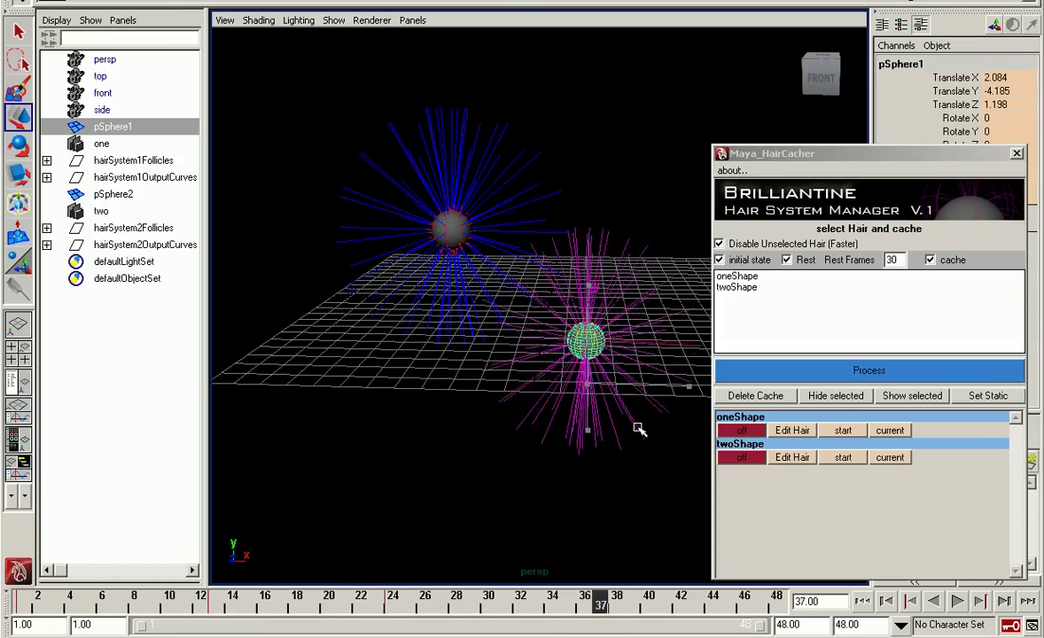
Play the uncached animation through frame 48 and return to frame 1.
{"action": "key", "text": "alt+v"}
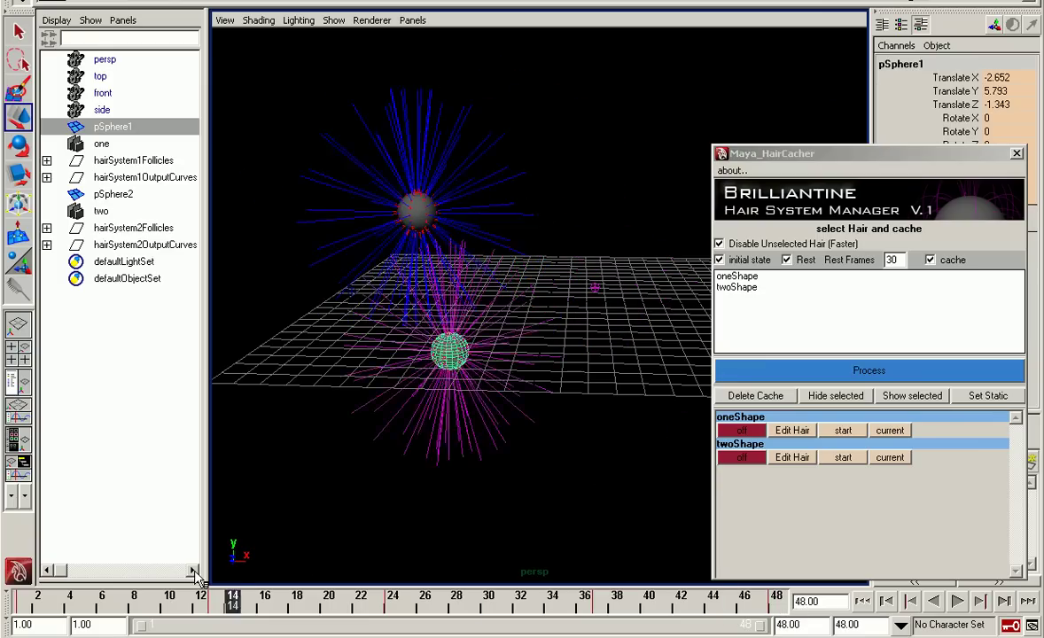
{"action": "key", "text": "alt+shift+v"}
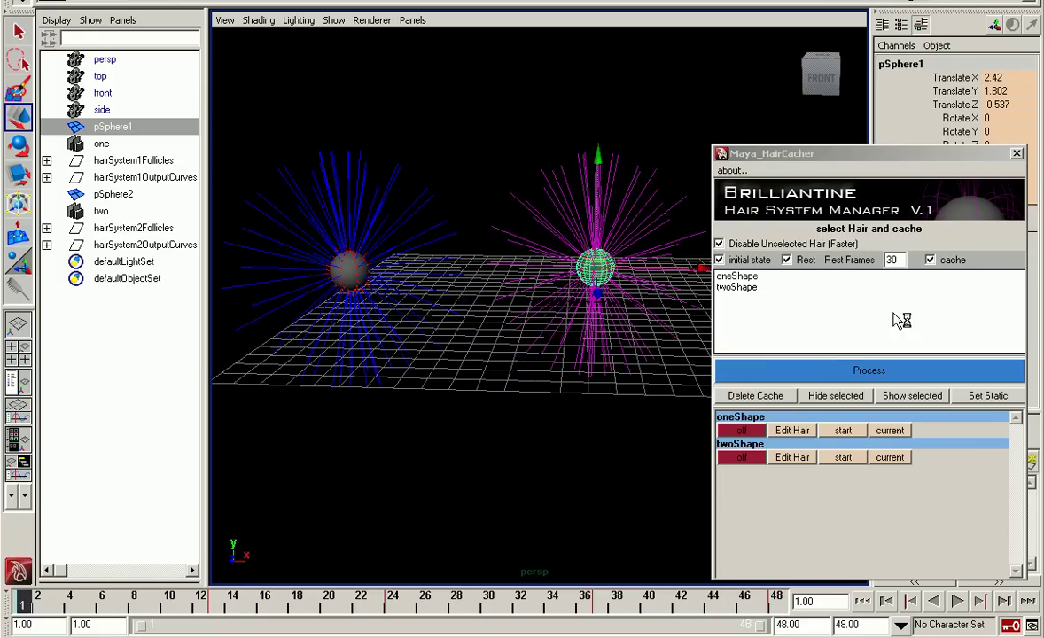
{"action": "left_click_drag", "start_coordinate": [740, 276], "coordinate": [797, 352]}
Set Rest Frames to 60 and process caches for both oneShape and twoShape.
{"action": "left_click", "coordinate": [898, 260]}
{"action": "type", "text": "60"}
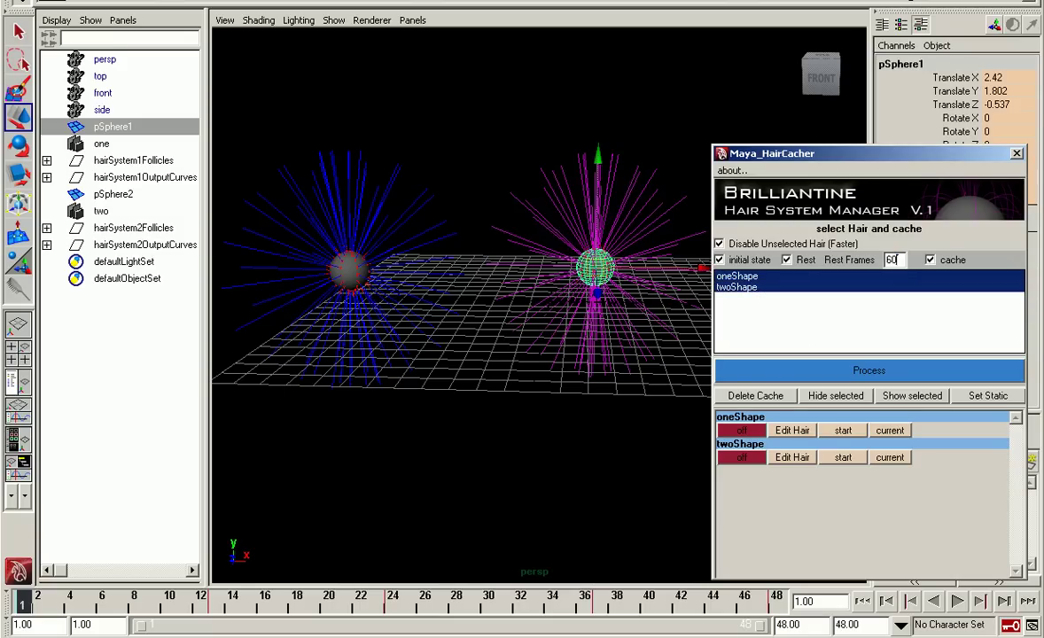
{"action": "left_click", "coordinate": [843, 373]}
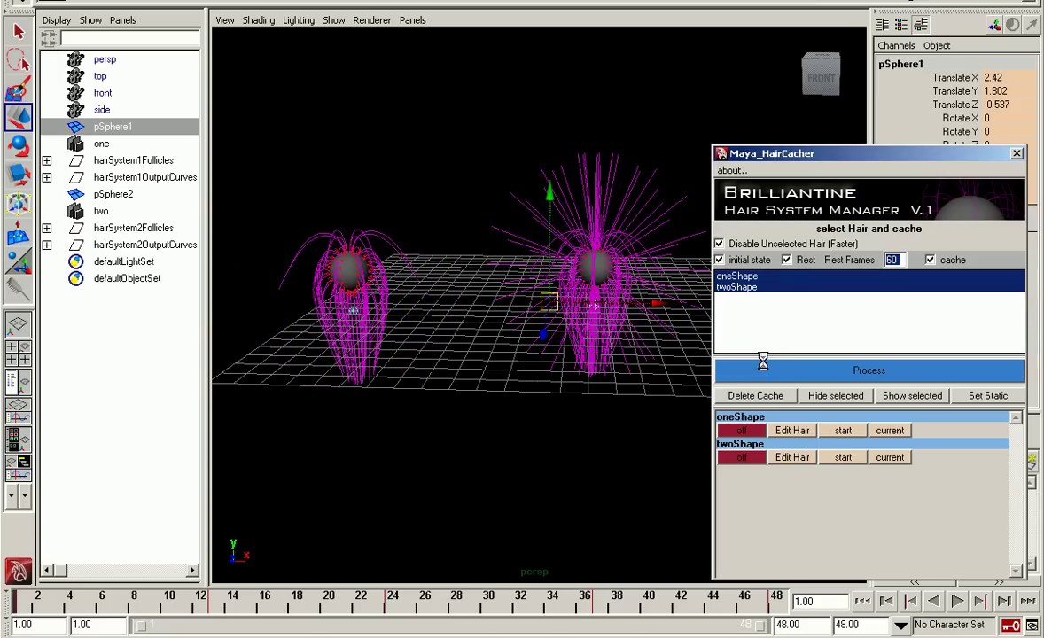
{"action": "left_click", "coordinate": [765, 370]}
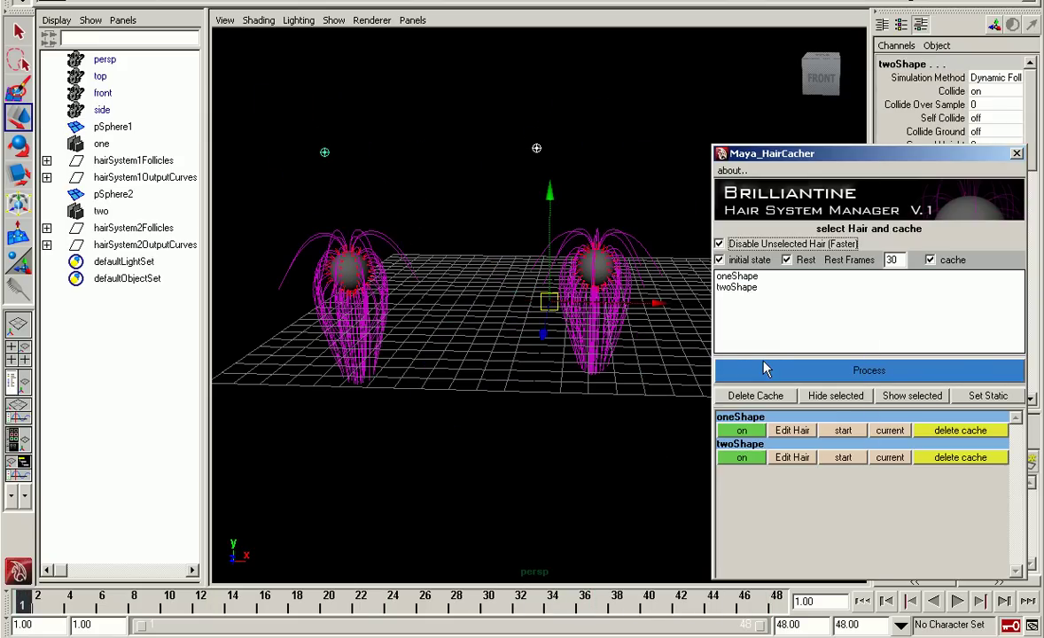
Play back the cached hair, rewind, select only oneShape, and set Rest Frames to 120.
{"action": "key", "text": "alt+v"}
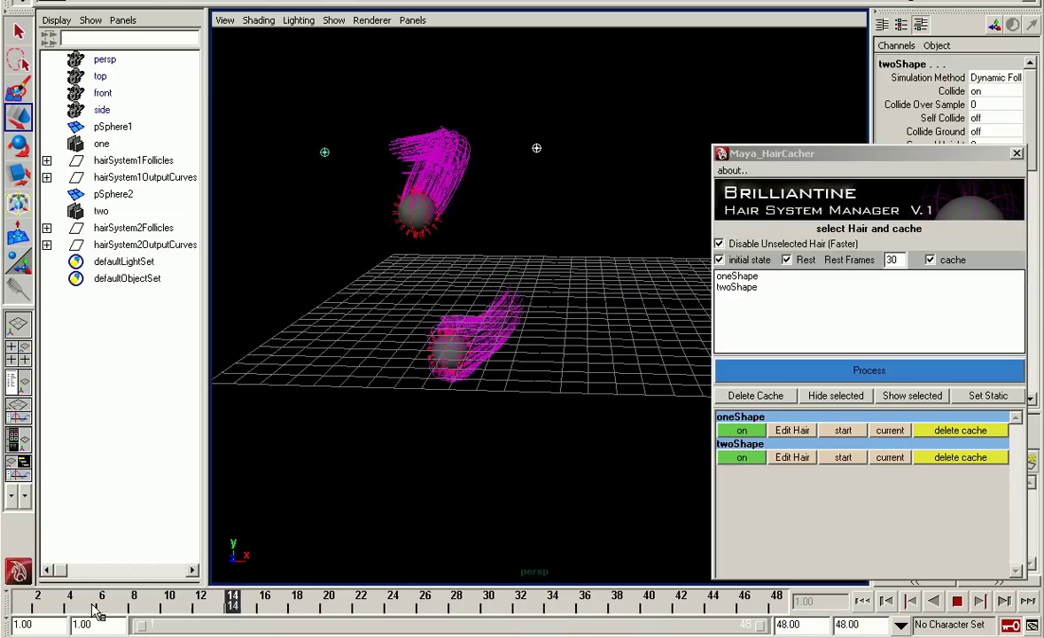
{"action": "key", "text": "alt+shift+v"}
{"action": "left_click", "coordinate": [751, 279]}
{"action": "double_click", "coordinate": [890, 259]}
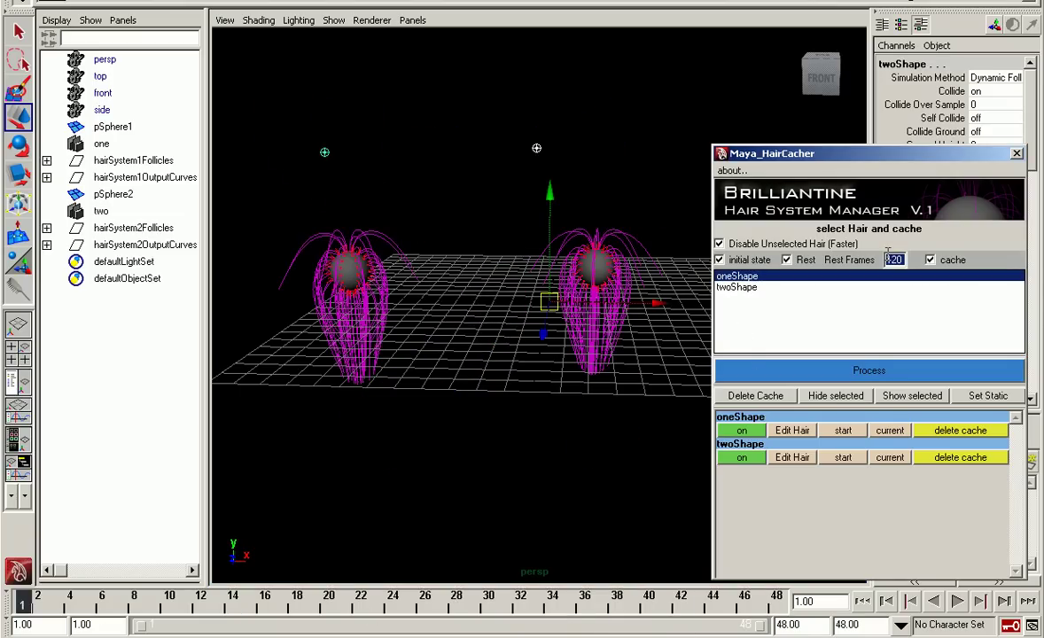
Recache only oneShape's hair using 120 rest frames.
{"action": "left_click", "coordinate": [821, 377]}
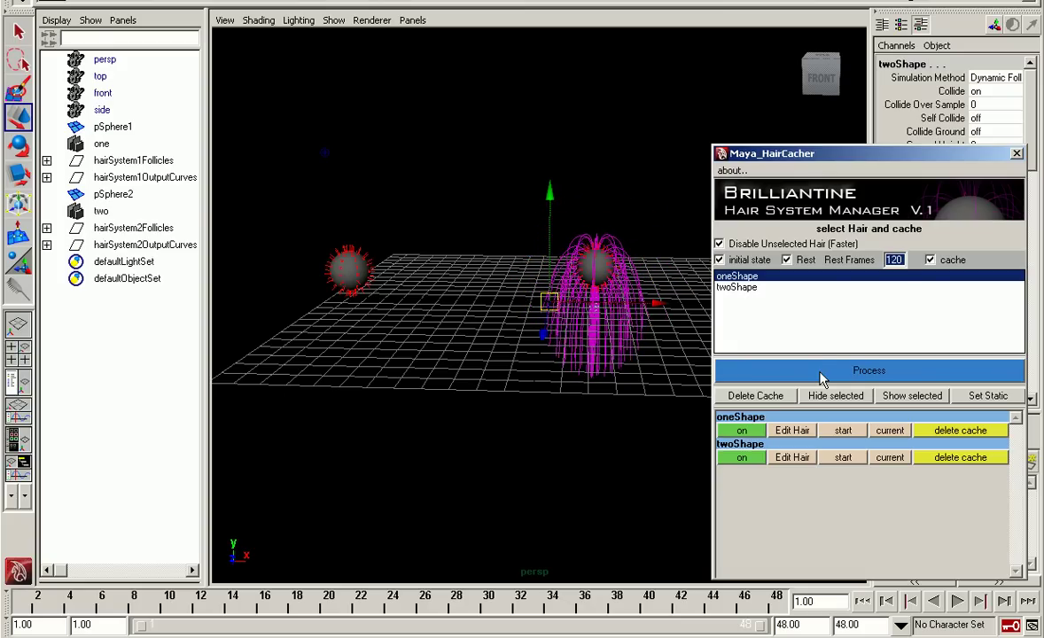
{"action": "left_click", "coordinate": [822, 375]}
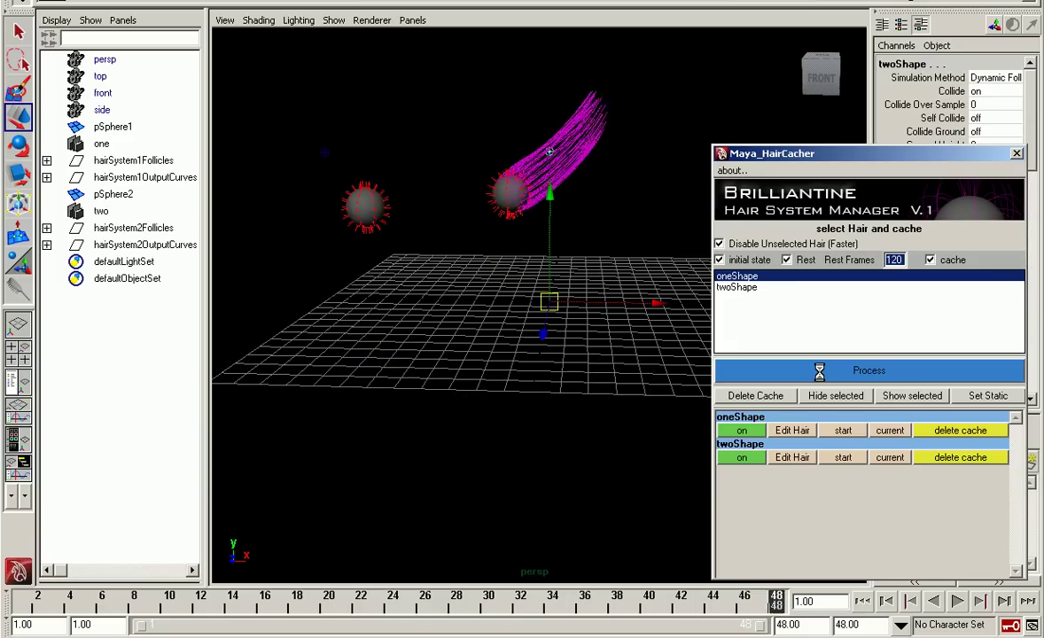
Switch twoShape's hair back on and play the hair animation to check it.
{"action": "left_click", "coordinate": [741, 457]}
{"action": "left_click_drag", "start_coordinate": [232, 604], "coordinate": [302, 611]}
{"action": "key", "text": "alt+v"}
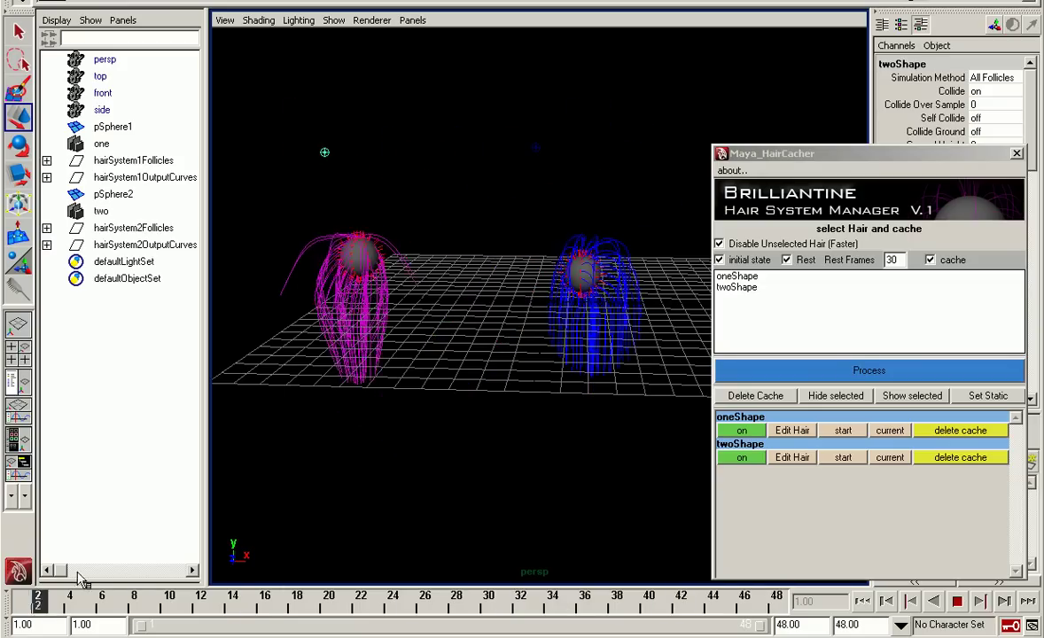
{"action": "left_click", "coordinate": [768, 399]}
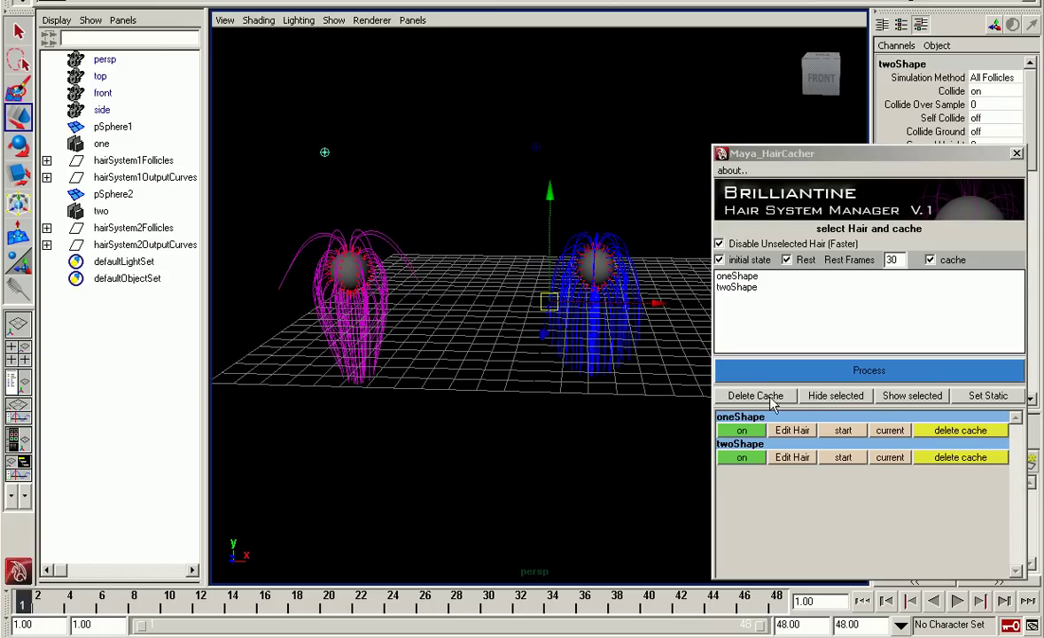
Delete the hair caches of oneShape and twoShape.
{"action": "left_click", "coordinate": [853, 439]}
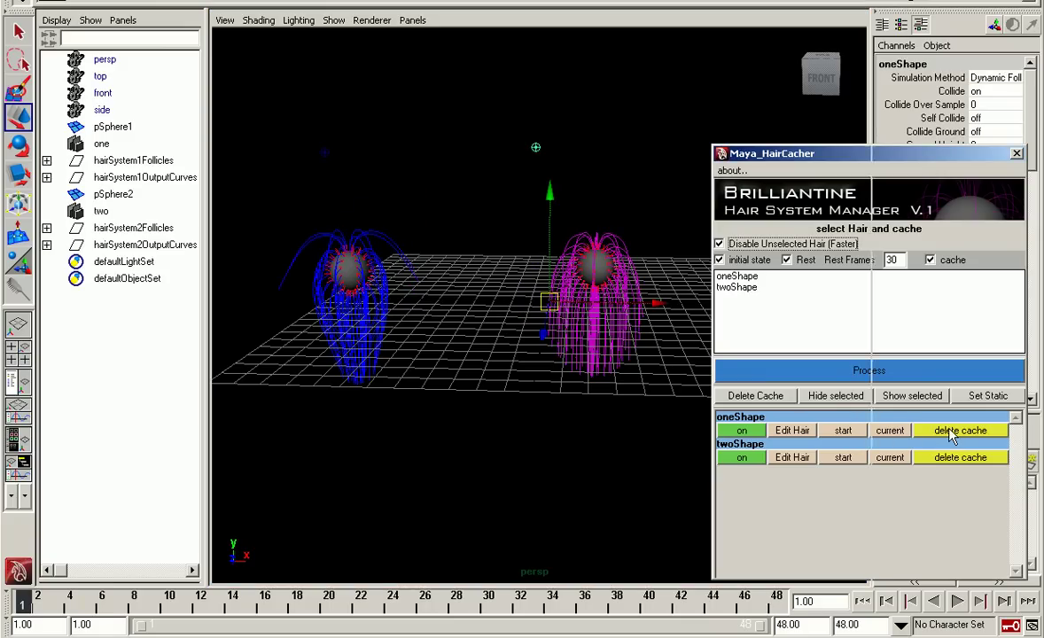
{"action": "left_click", "coordinate": [953, 431]}
{"action": "left_click", "coordinate": [950, 459]}
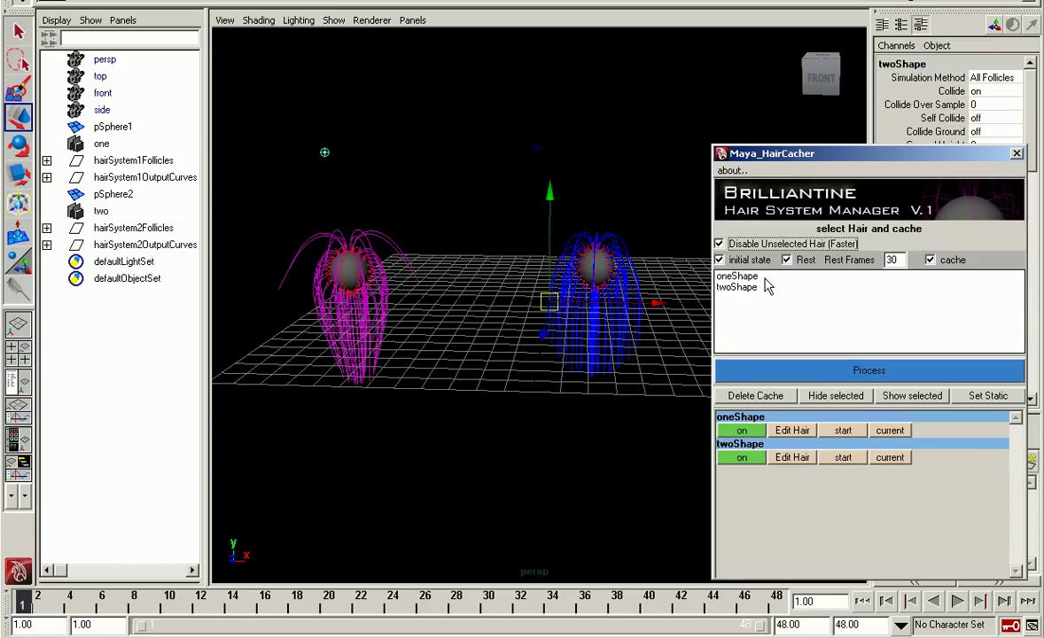
Select both hair systems, play the simulation, and flip oneShape between its start and current poses.
{"action": "left_click_drag", "start_coordinate": [768, 278], "coordinate": [688, 337]}
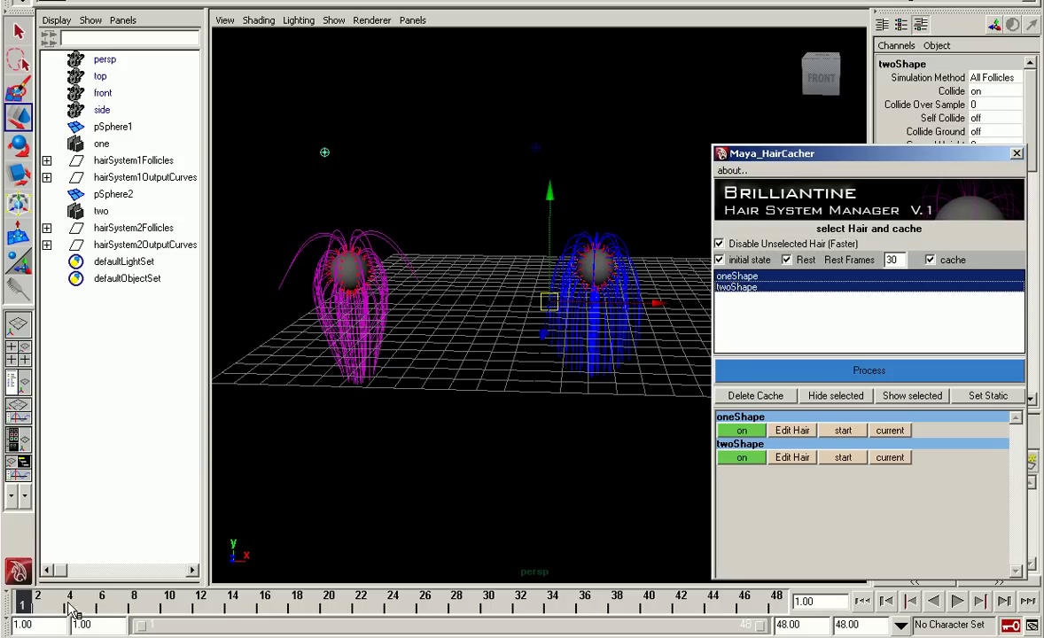
{"action": "key", "text": "alt+v"}
{"action": "key", "text": "alt+v"}
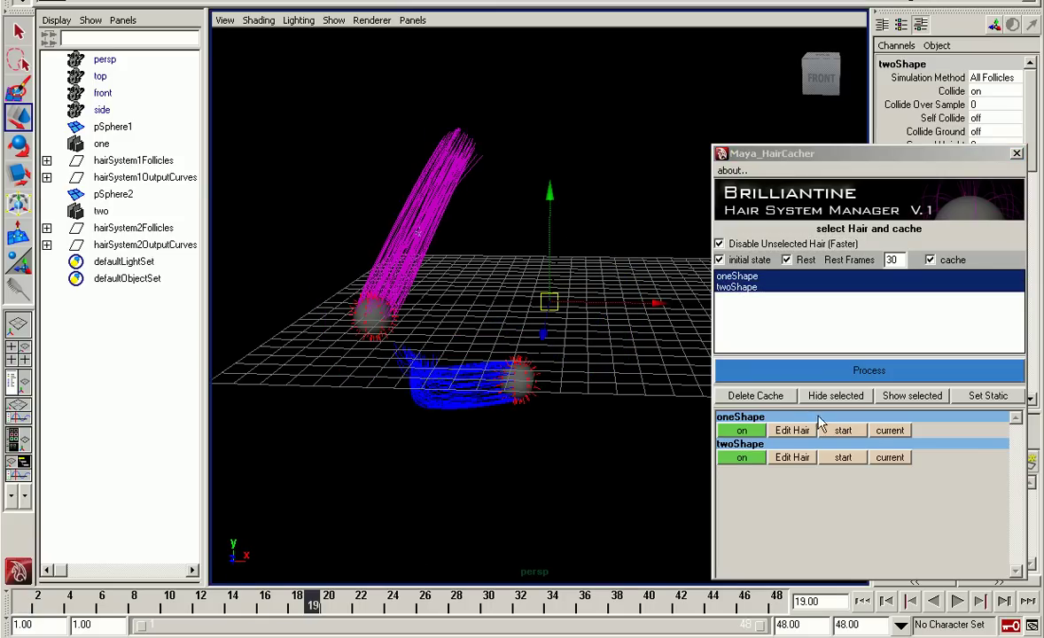
{"action": "left_click", "coordinate": [842, 431]}
{"action": "left_click", "coordinate": [905, 430]}
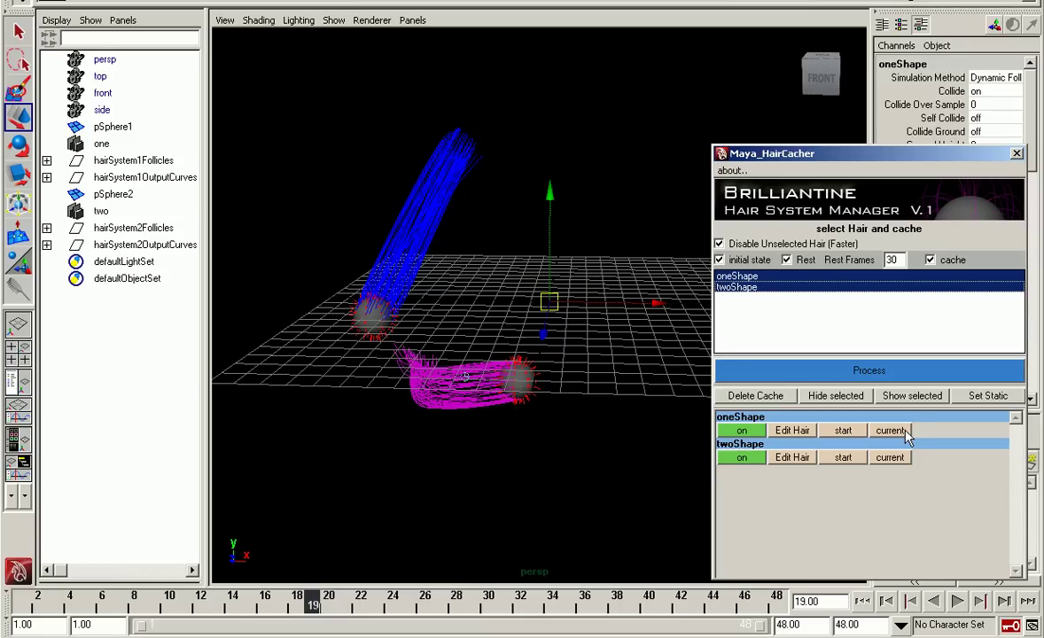
Reset oneShape to start, compare twoShape's start and current poses, then switch twoShape off.
{"action": "left_click", "coordinate": [846, 432]}
{"action": "left_click", "coordinate": [882, 432]}
{"action": "left_click", "coordinate": [843, 458]}
{"action": "left_click", "coordinate": [888, 458]}
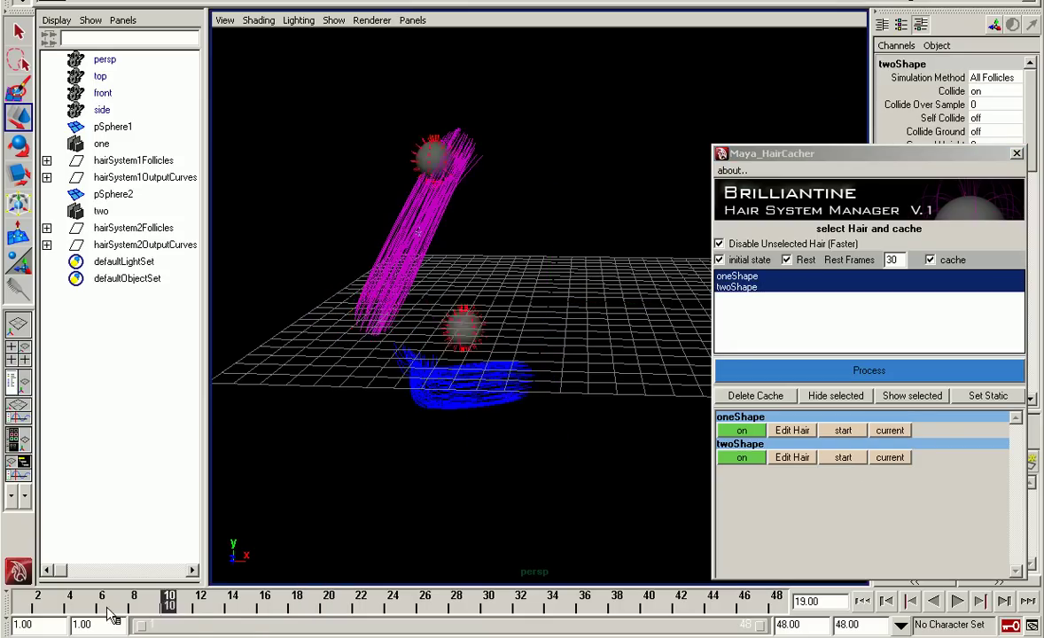
Switch both oneShape and twoShape hair off, then turn both back on.
{"action": "left_click", "coordinate": [741, 457]}
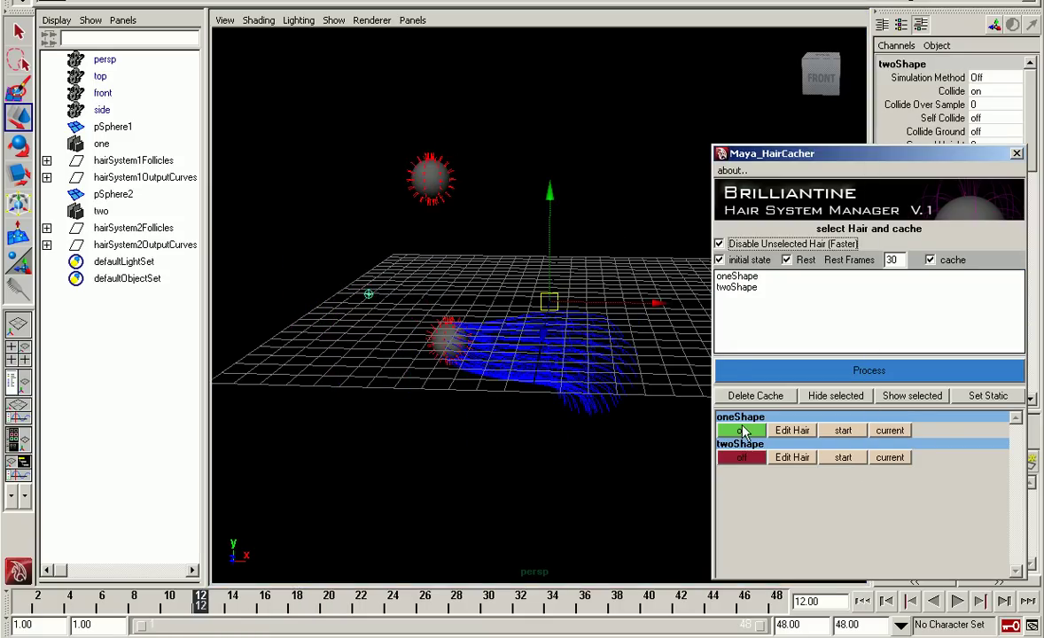
{"action": "left_click", "coordinate": [741, 430]}
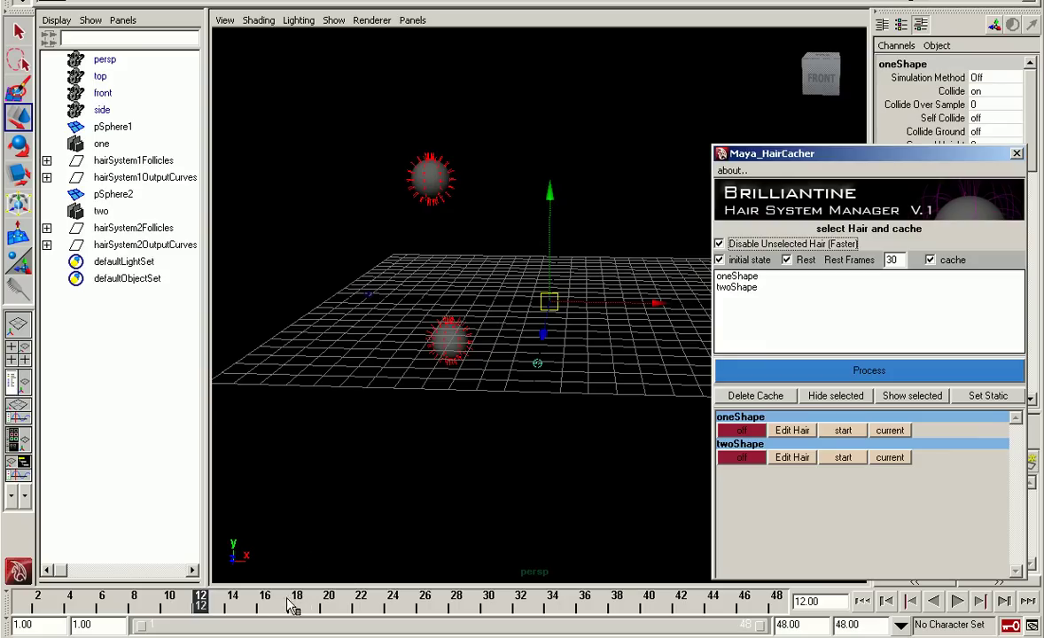
{"action": "left_click", "coordinate": [22, 601]}
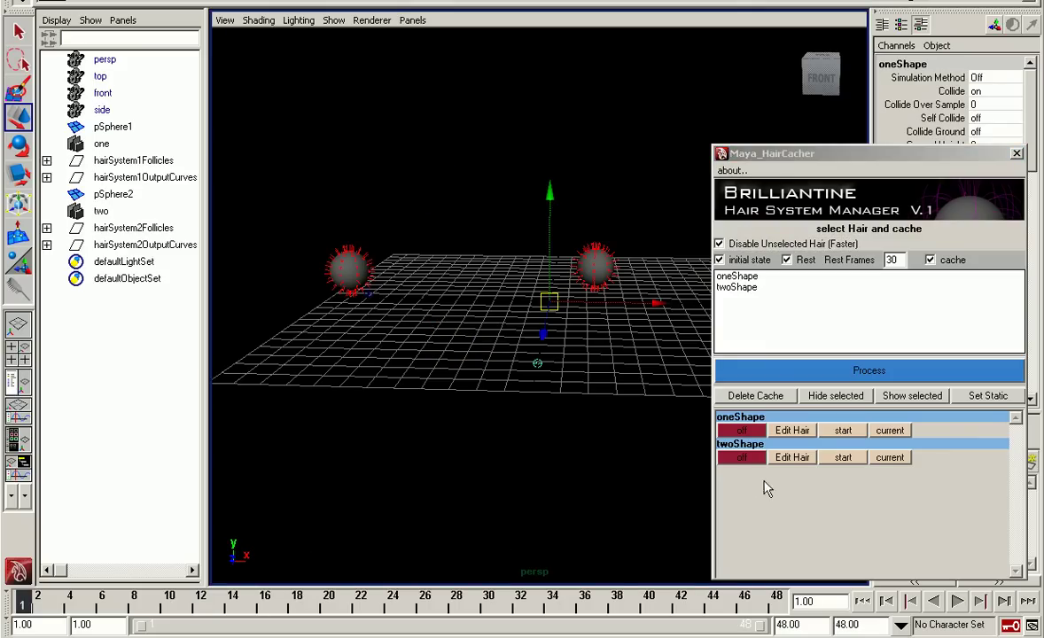
{"action": "left_click", "coordinate": [741, 458]}
{"action": "left_click", "coordinate": [741, 431]}
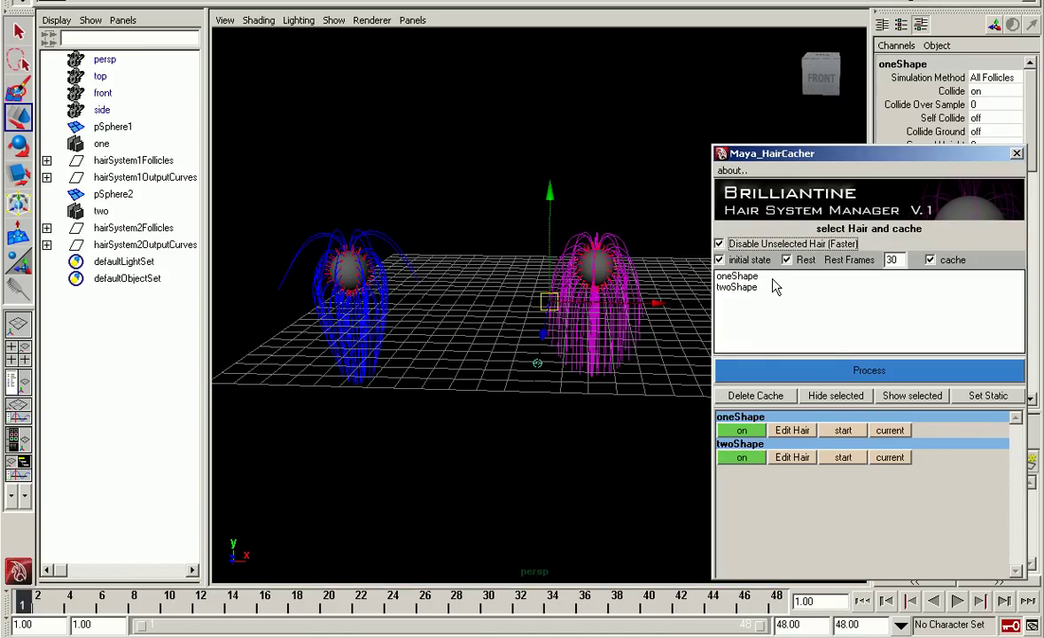
Hide and reshow both hair systems, then play and stop back at frame 1.
{"action": "left_click_drag", "start_coordinate": [771, 277], "coordinate": [780, 303]}
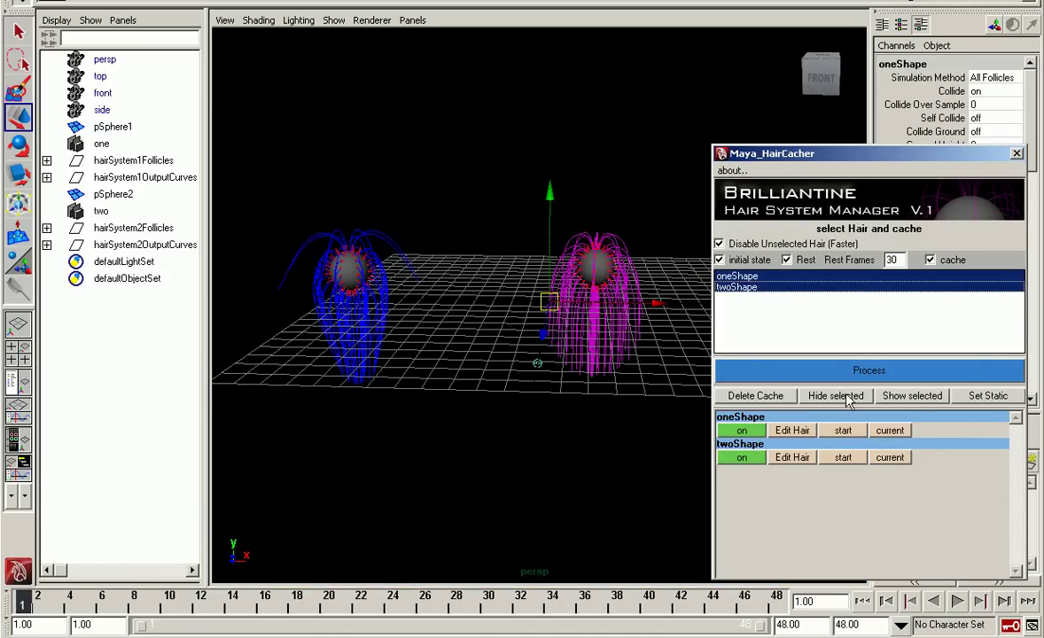
{"action": "left_click", "coordinate": [838, 396]}
{"action": "left_click_drag", "start_coordinate": [846, 276], "coordinate": [844, 285]}
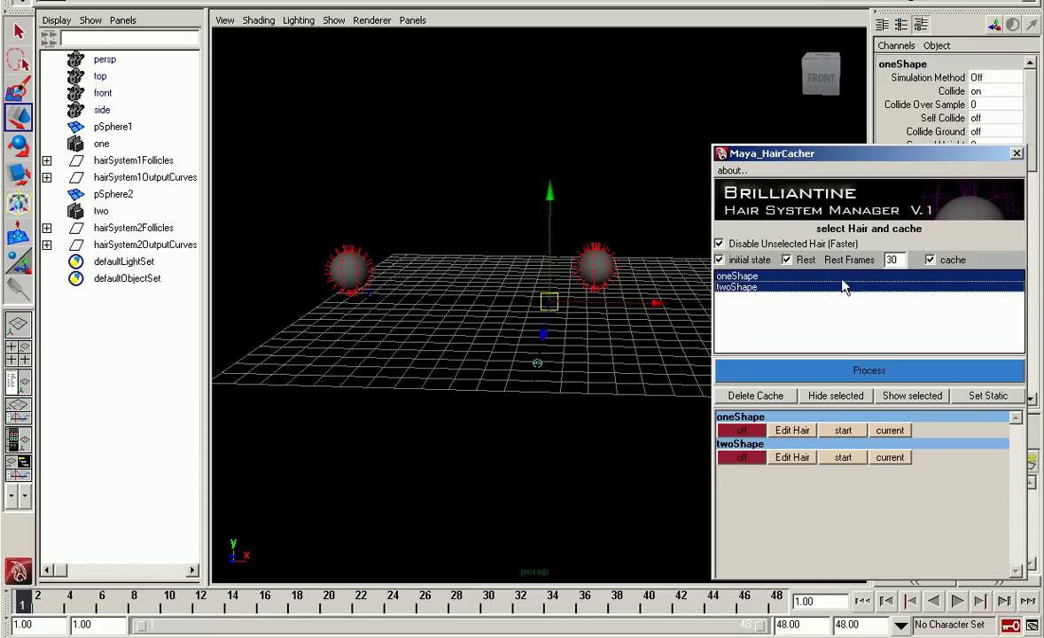
{"action": "left_click", "coordinate": [905, 396]}
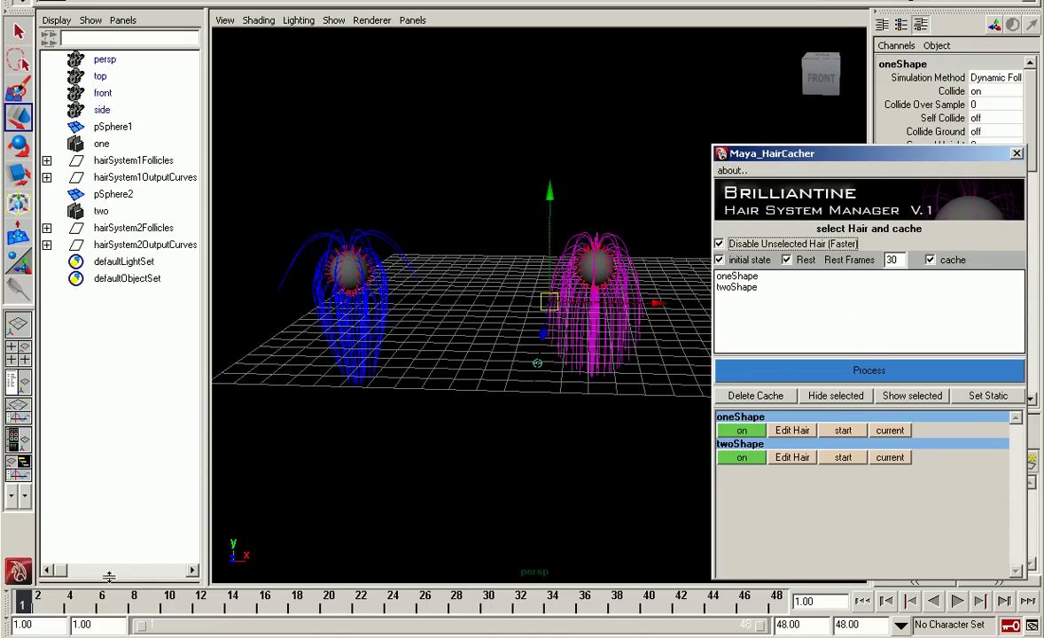
{"action": "key", "text": "alt+v"}
{"action": "key", "text": "alt+shift+v"}
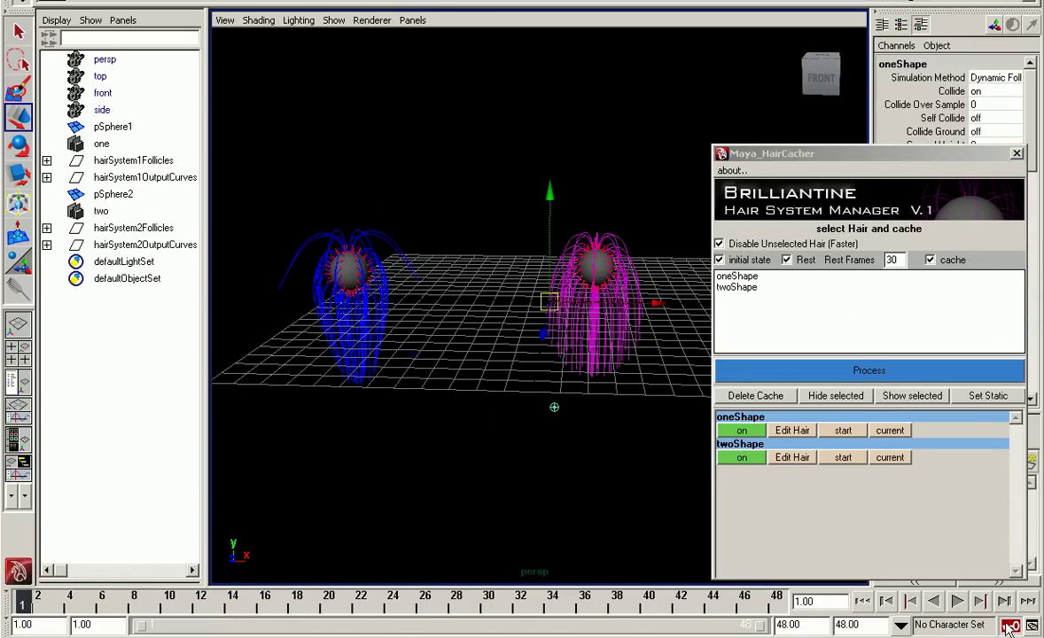